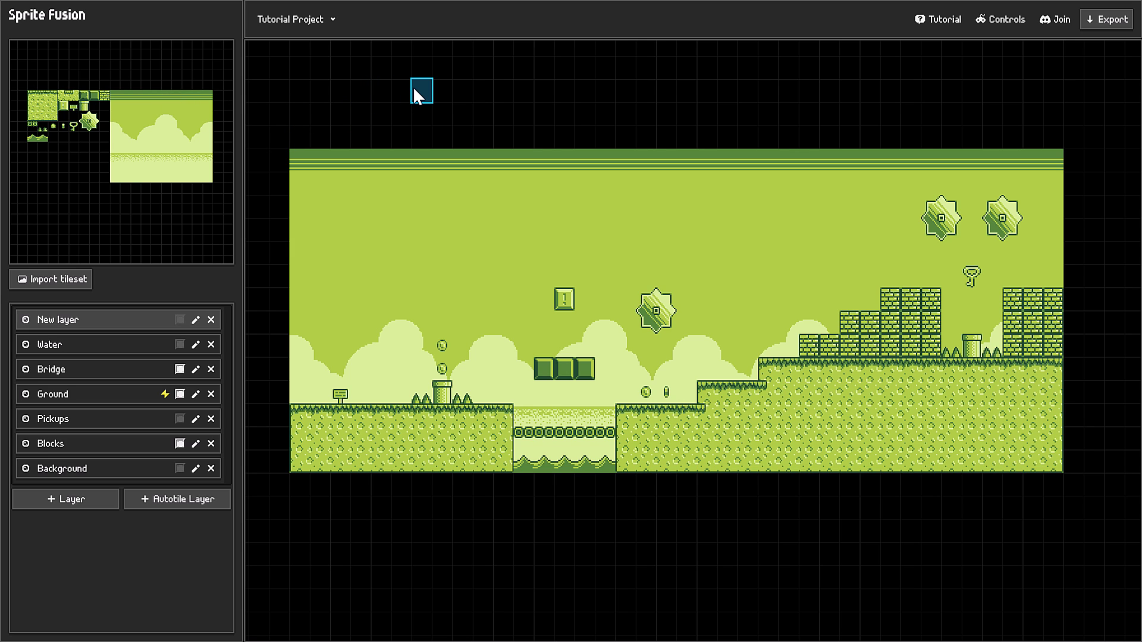
Step: Look over the available export engines and the project settings, leaving both unchanged
left_click(1101, 21)
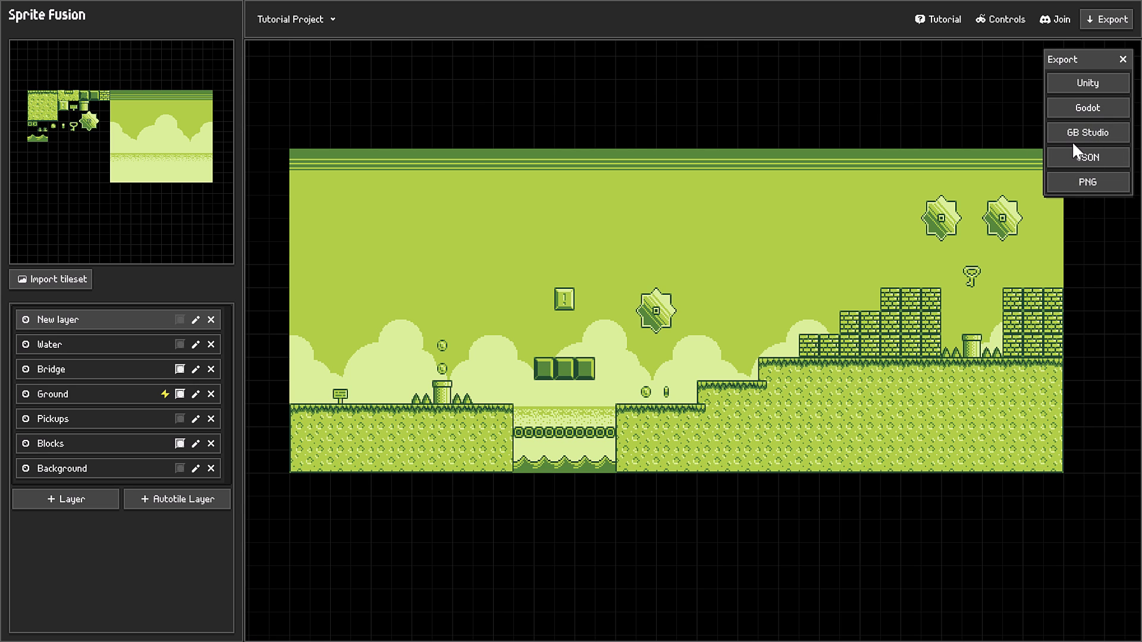
left_click(1115, 25)
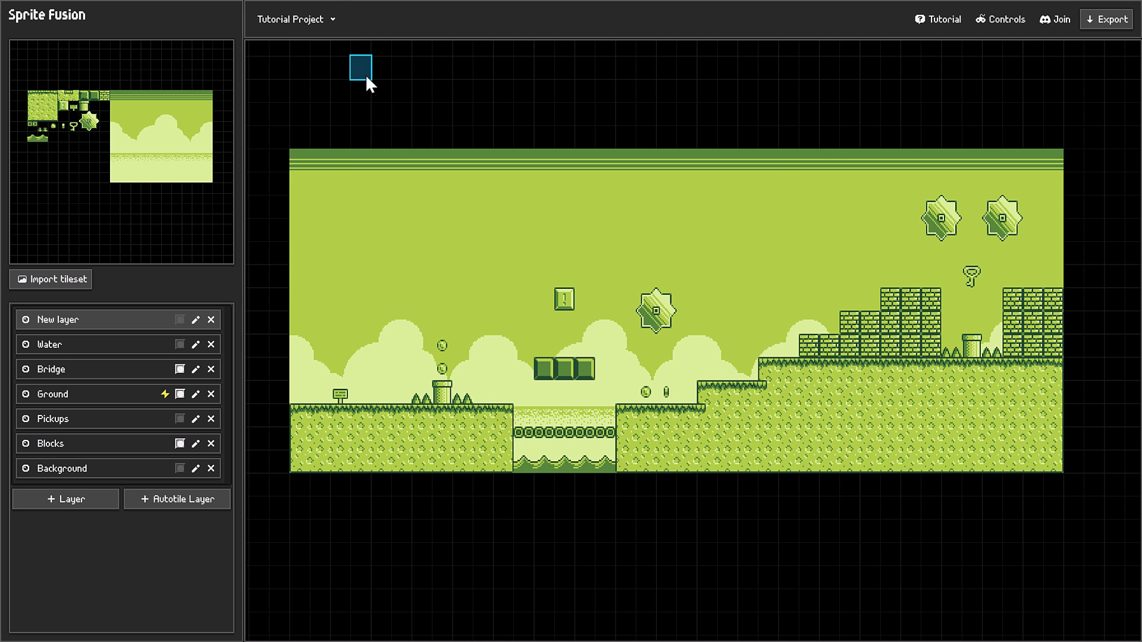
left_click(322, 23)
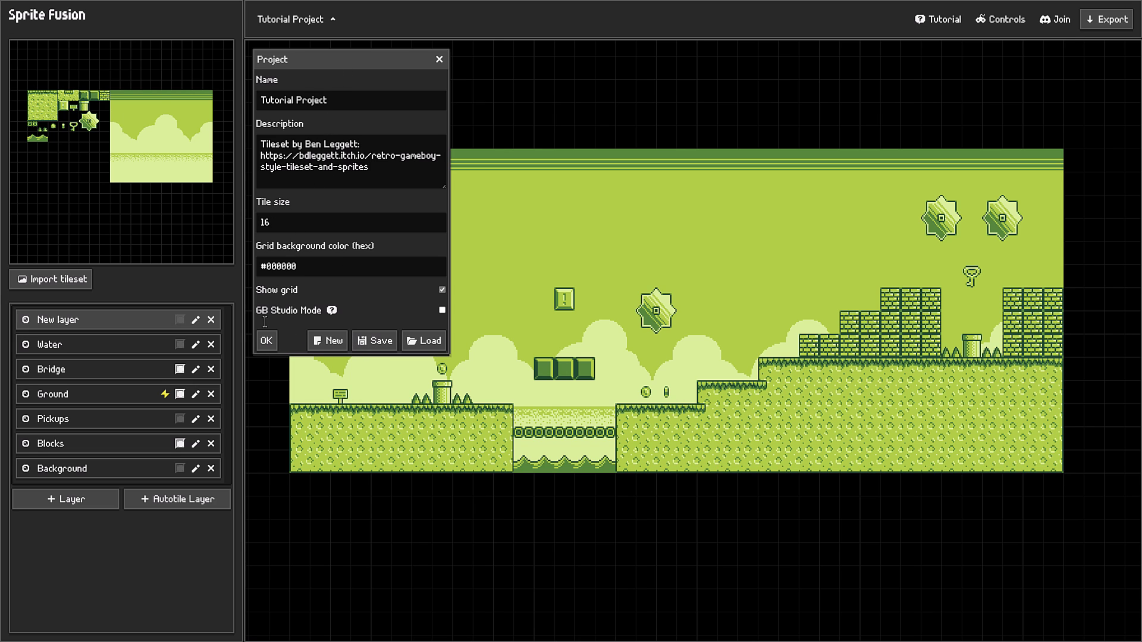
left_click(268, 344)
left_click(441, 57)
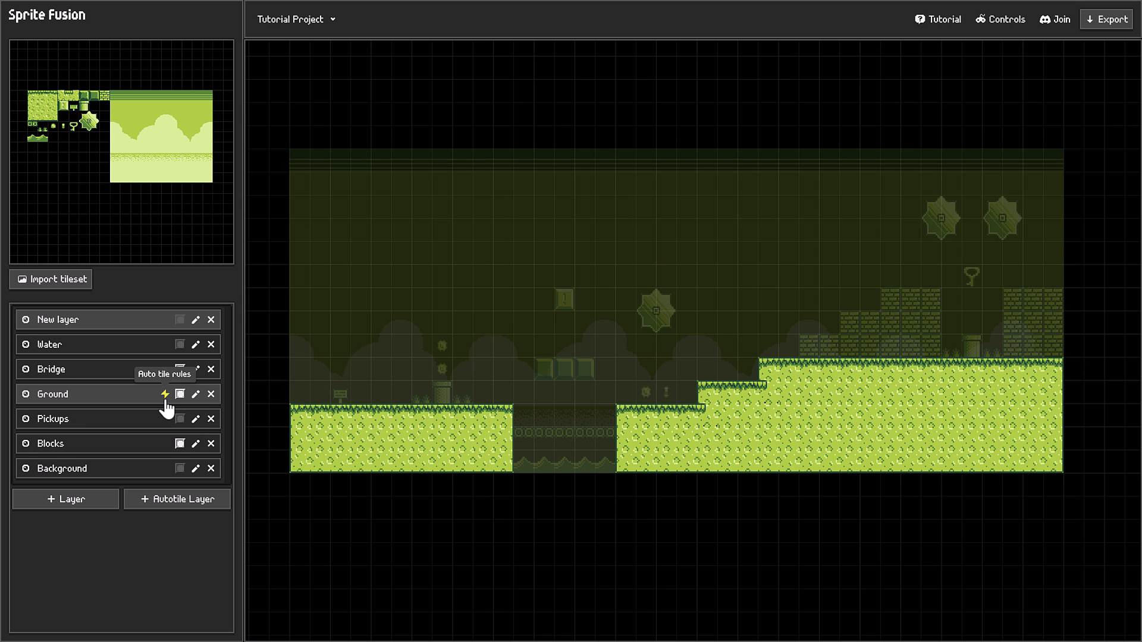
Step: Review the Ground layer's autotile rules, skip the tutorial, and pick the plain grass fill tile
left_click(166, 397)
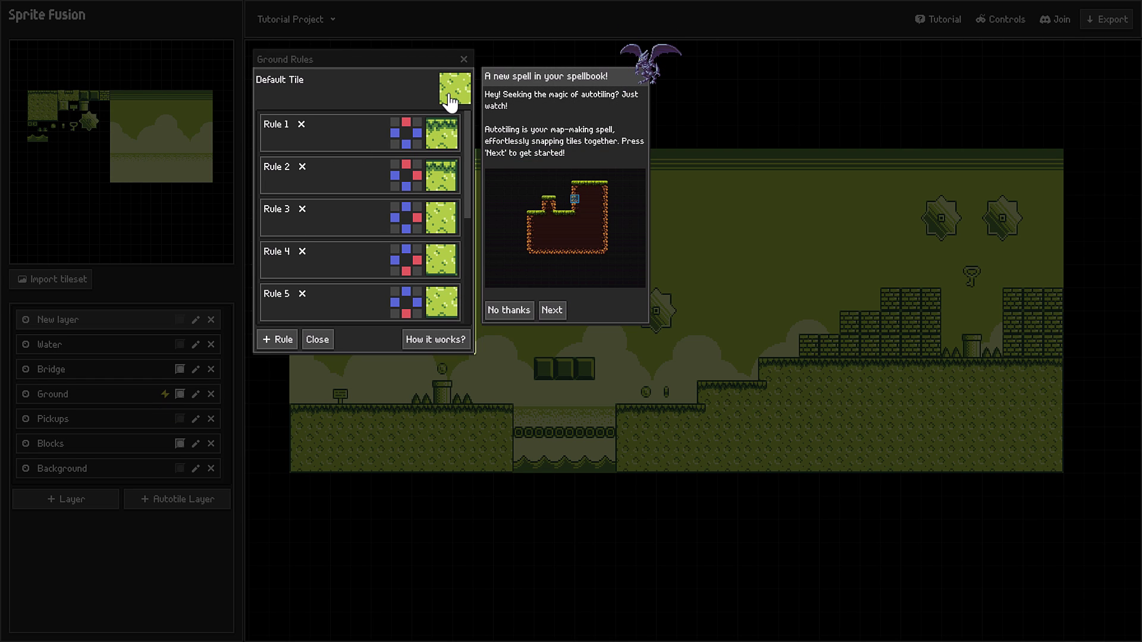
left_click(509, 310)
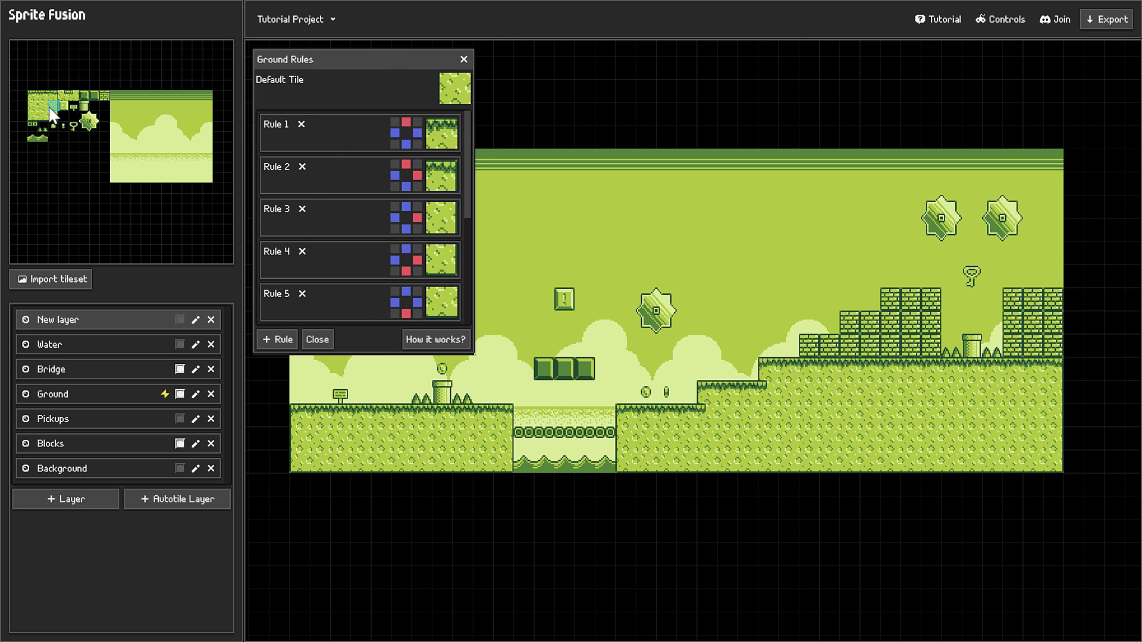
scroll(127, 152, "up", 3)
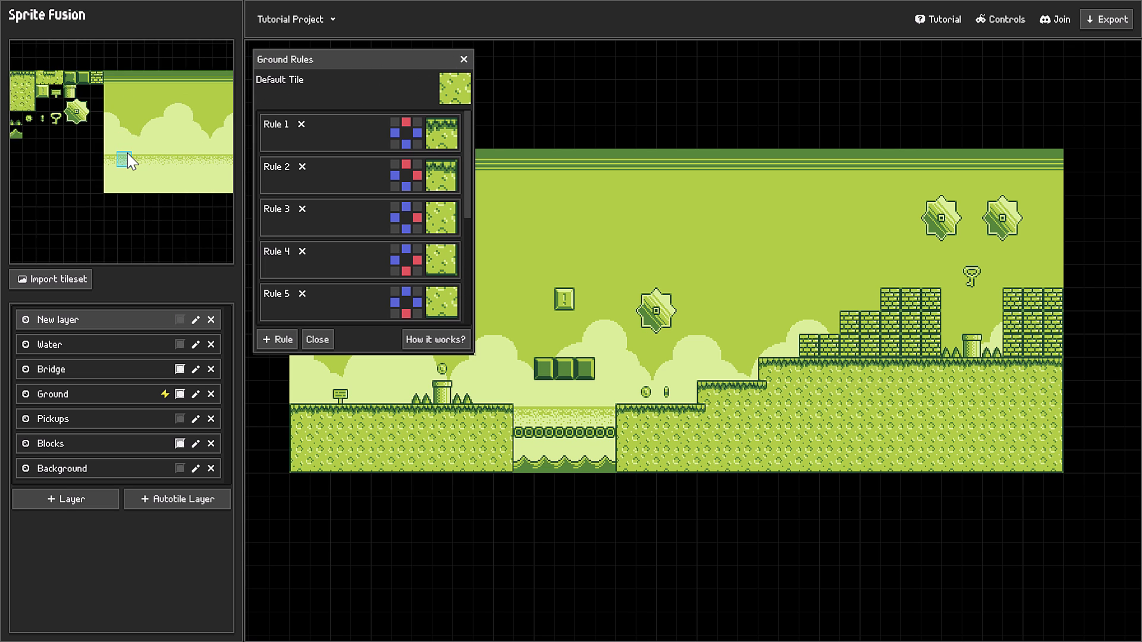
scroll(112, 162, "up", 2)
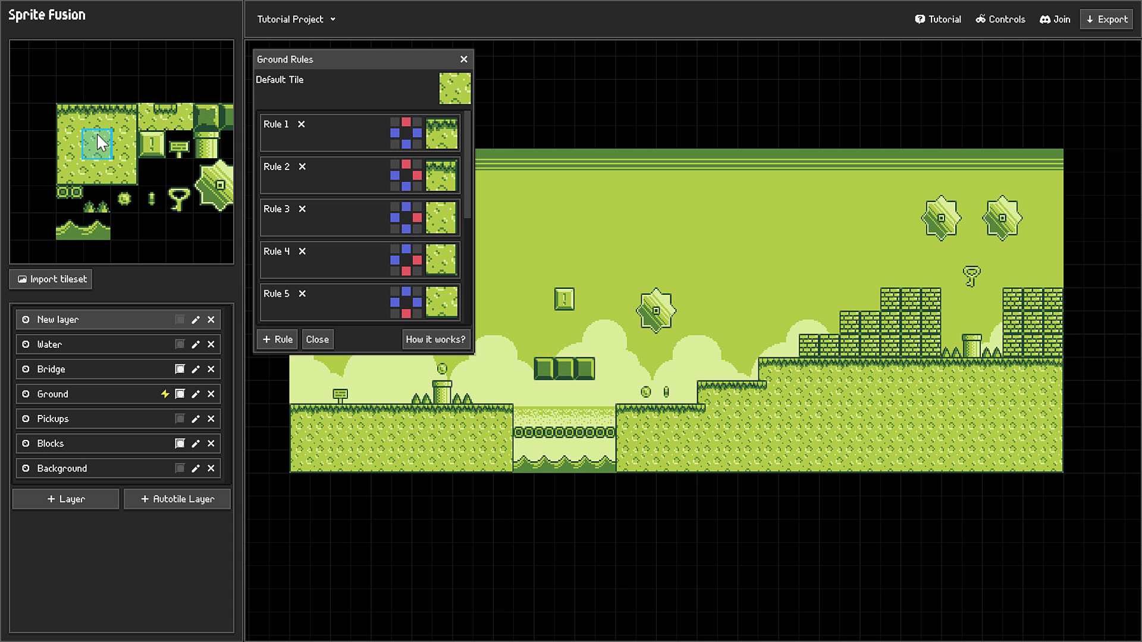
left_click(99, 137)
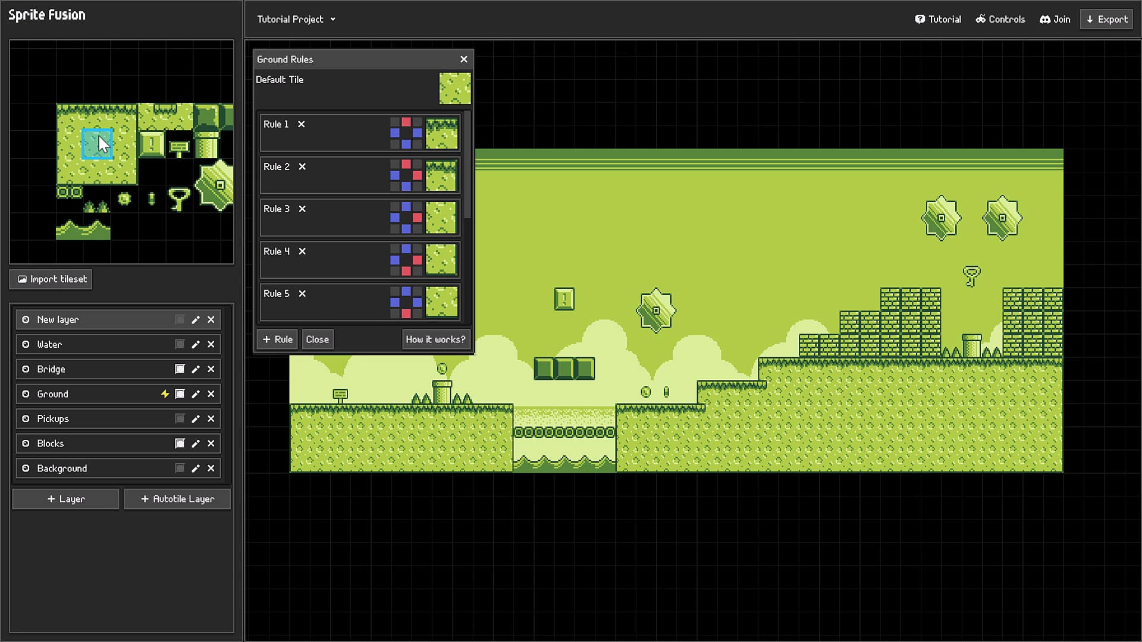
left_click(464, 61)
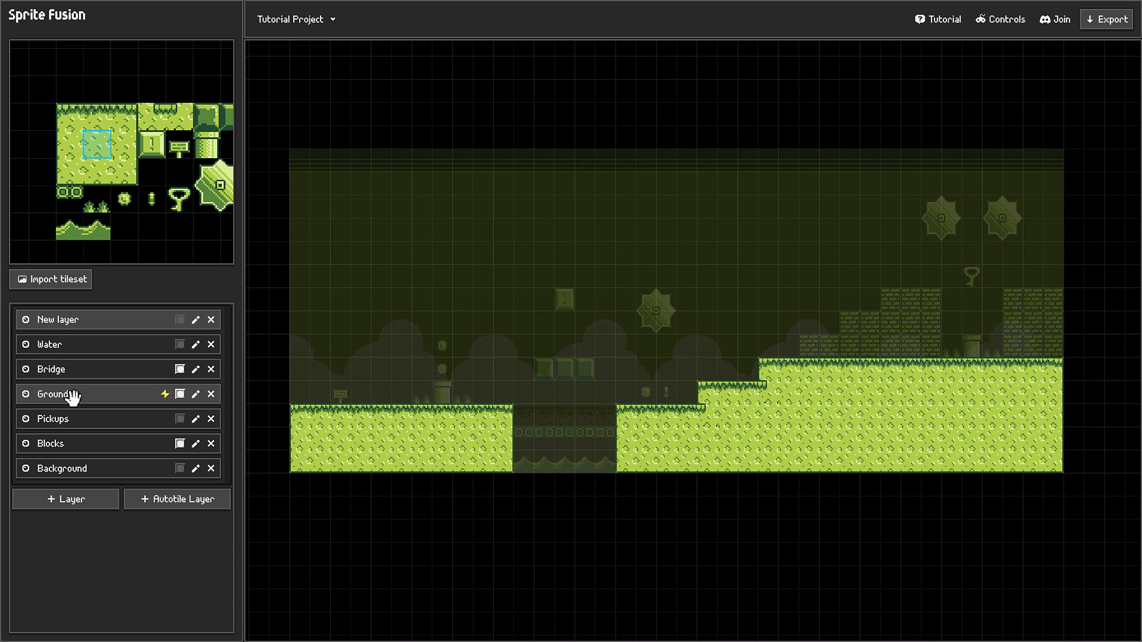
Step: On the Ground layer, erase the test grass platform in the sky and show the Controls shortcuts
left_click(71, 395)
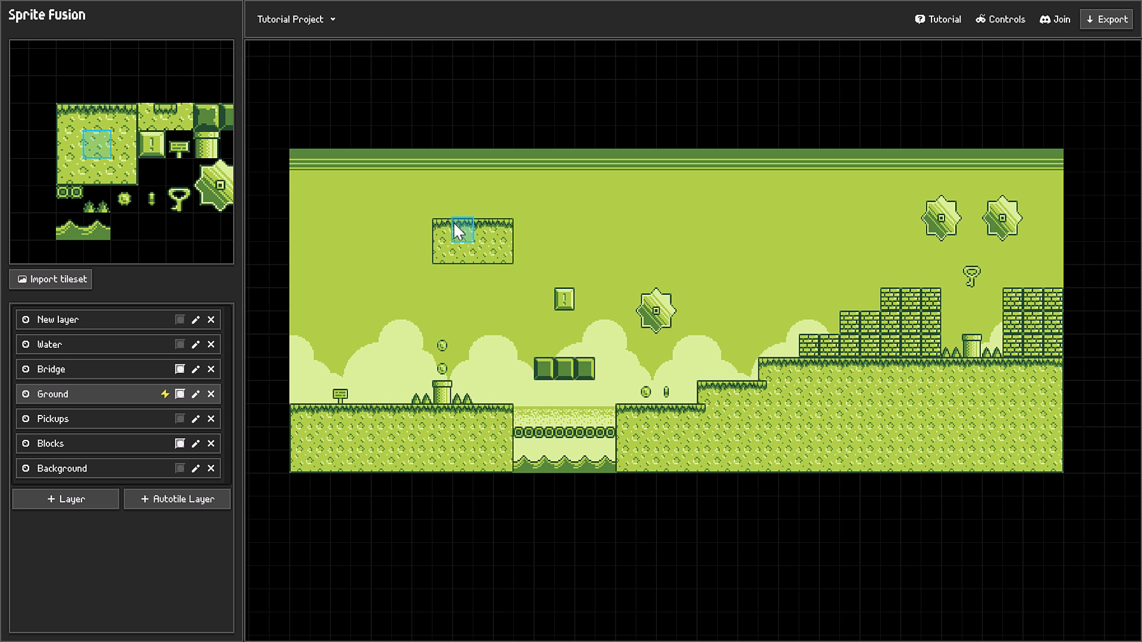
right_click_drag(447, 221, 502, 237)
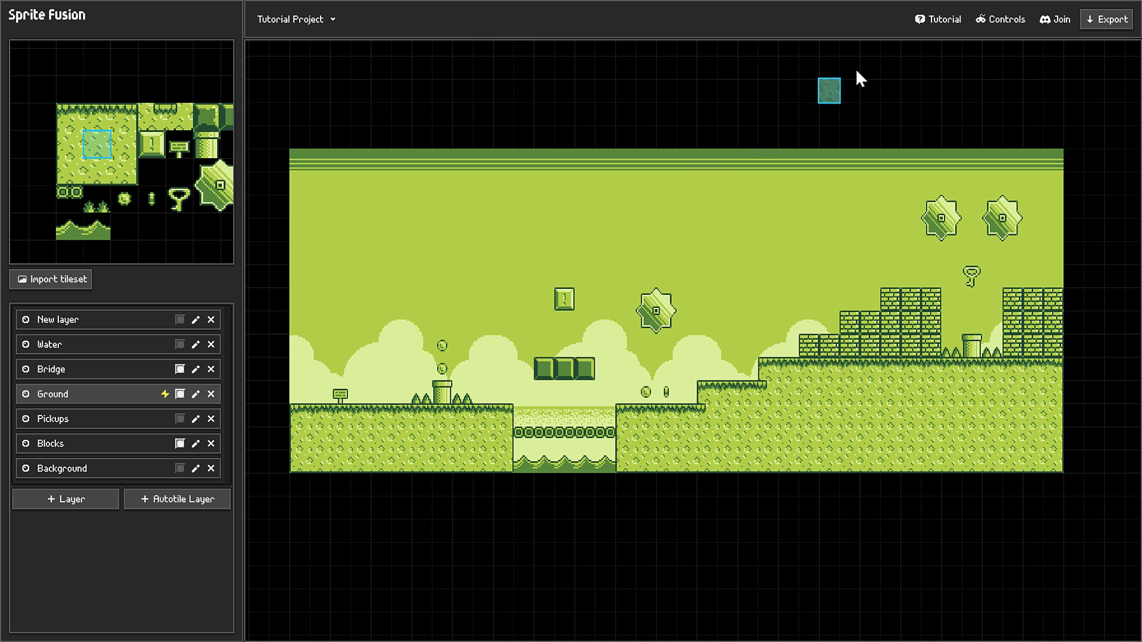
left_click(1001, 19)
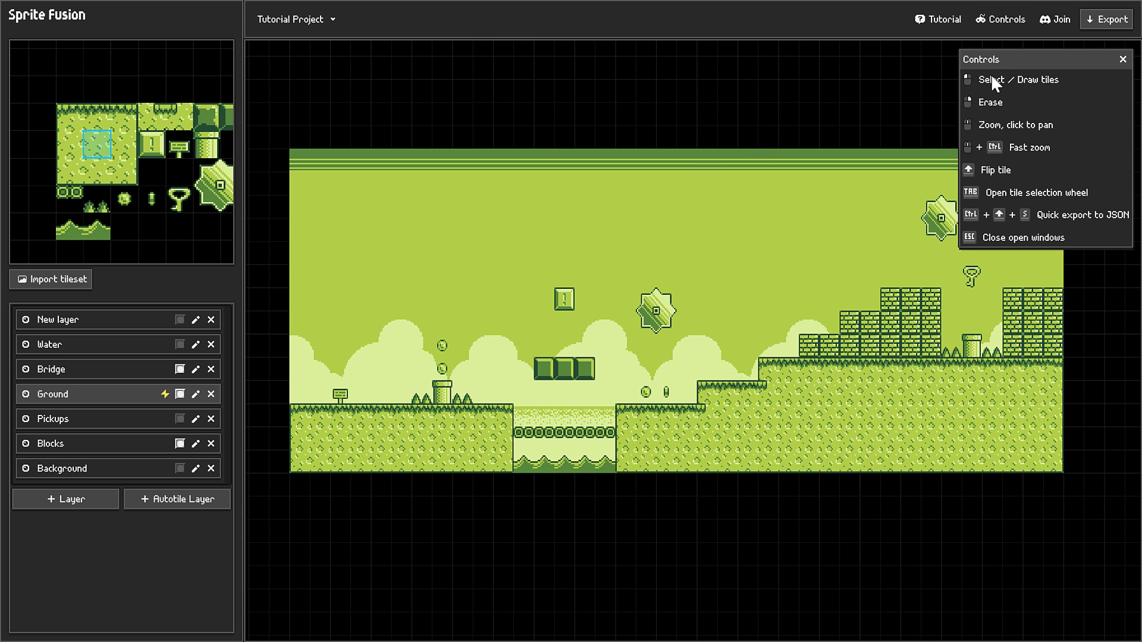
Step: Close the Controls shortcuts and zoom and pan so the whole level is recentred in view
left_click(1124, 60)
scroll(164, 173, "up", 2)
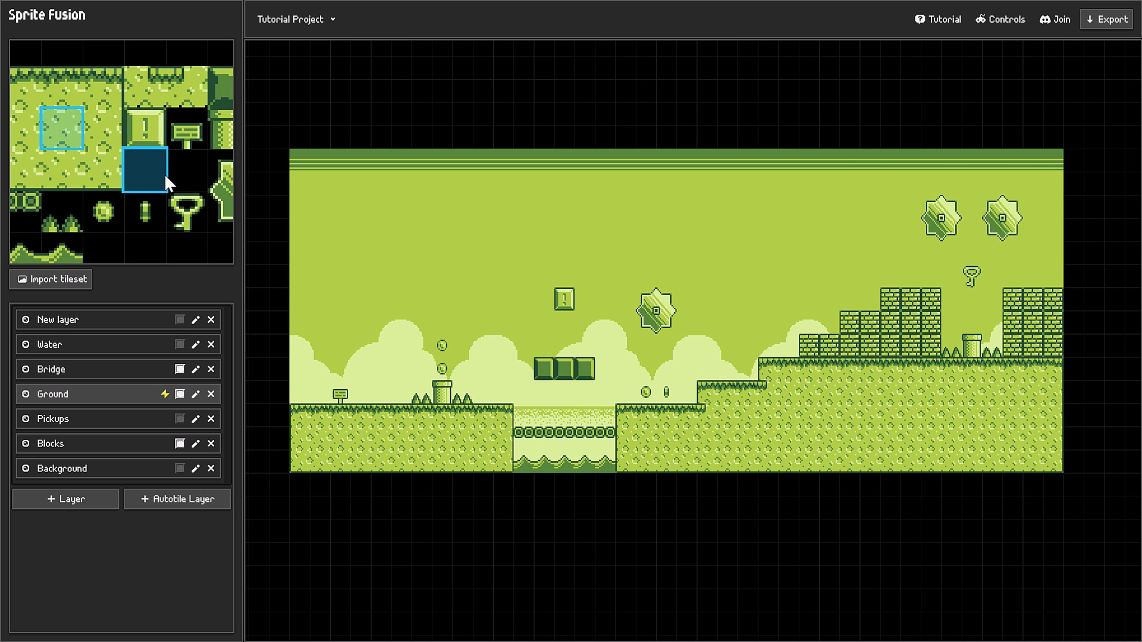
scroll(164, 173, "down", 3)
scroll(164, 173, "down", 2)
scroll(165, 173, "up", 2)
scroll(164, 173, "down", 2)
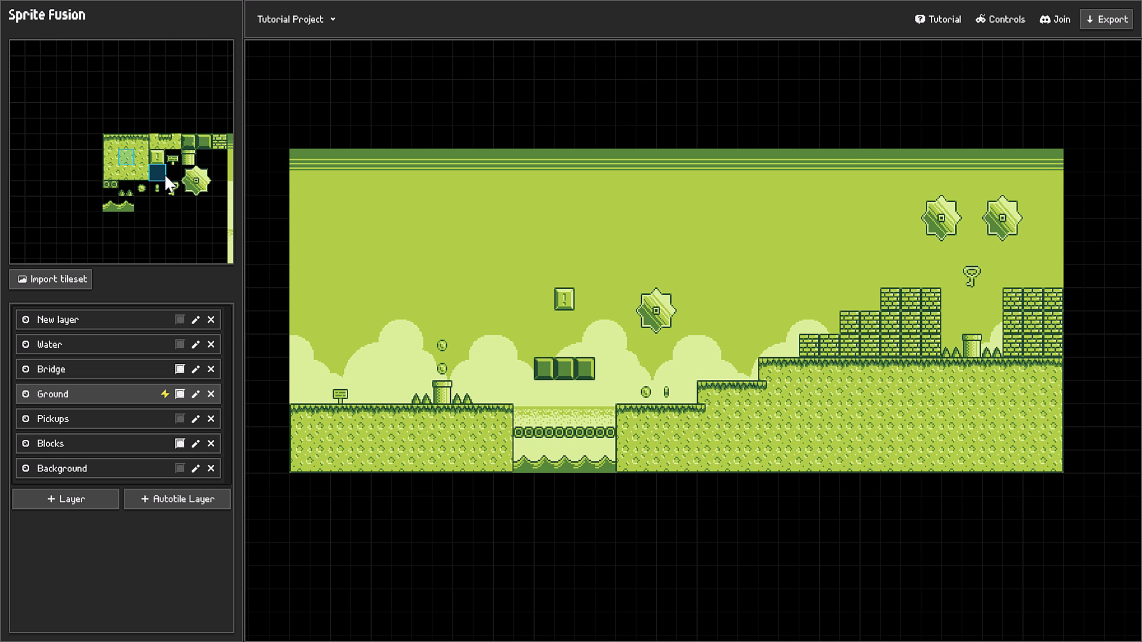
scroll(164, 174, "up", 5)
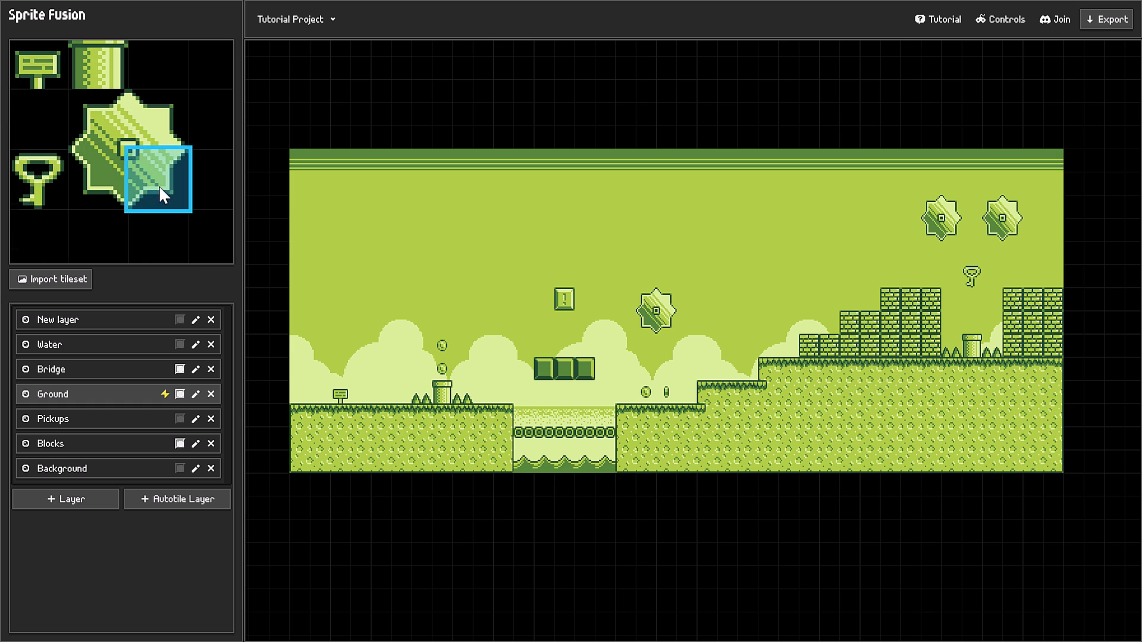
scroll(116, 189, "right", 2)
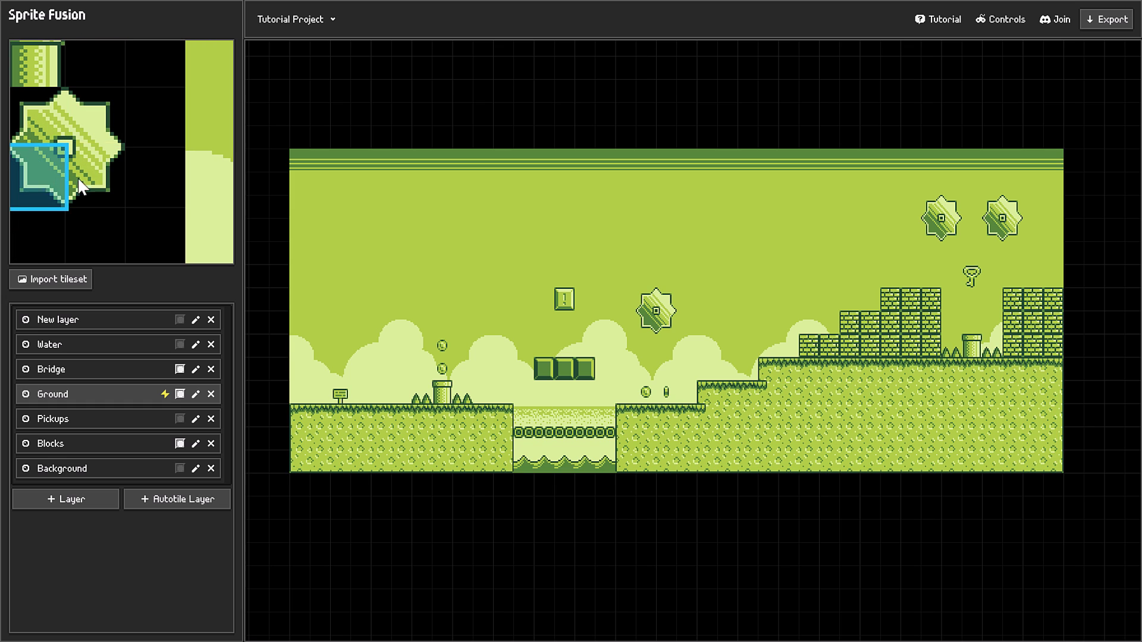
scroll(665, 266, "down", 8)
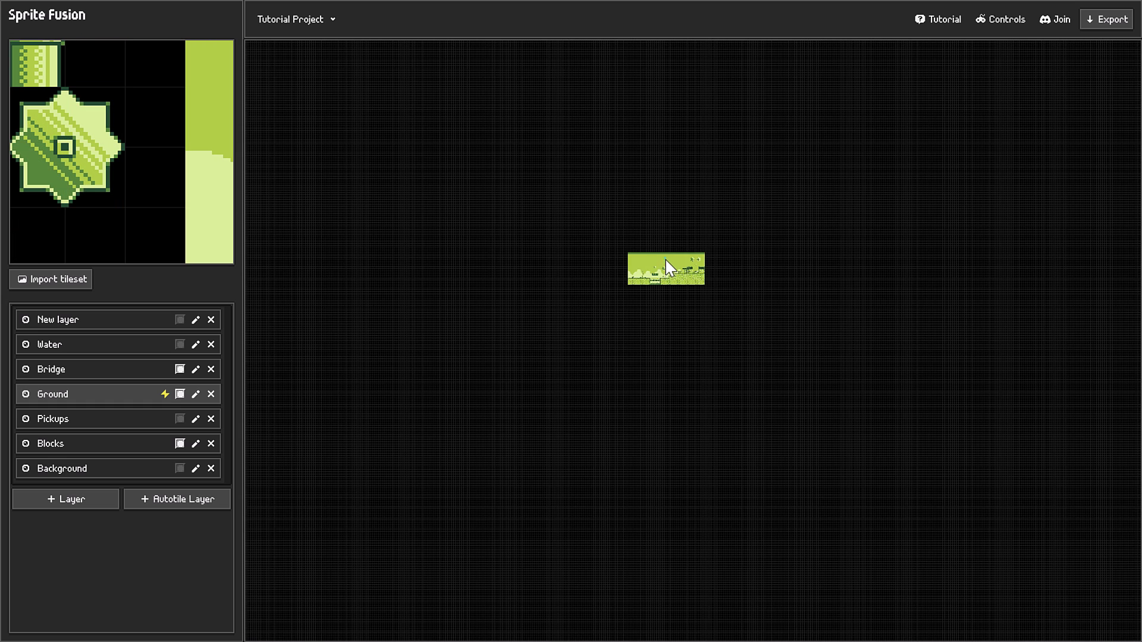
scroll(666, 261, "up", 15)
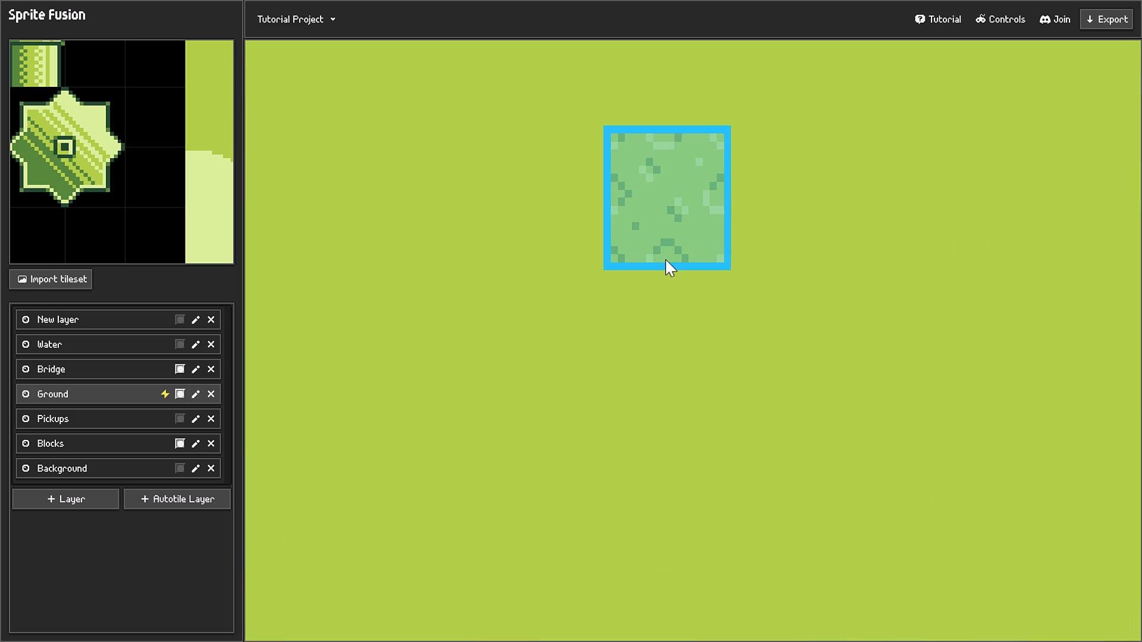
scroll(665, 257, "up", 2)
scroll(664, 256, "down", 12)
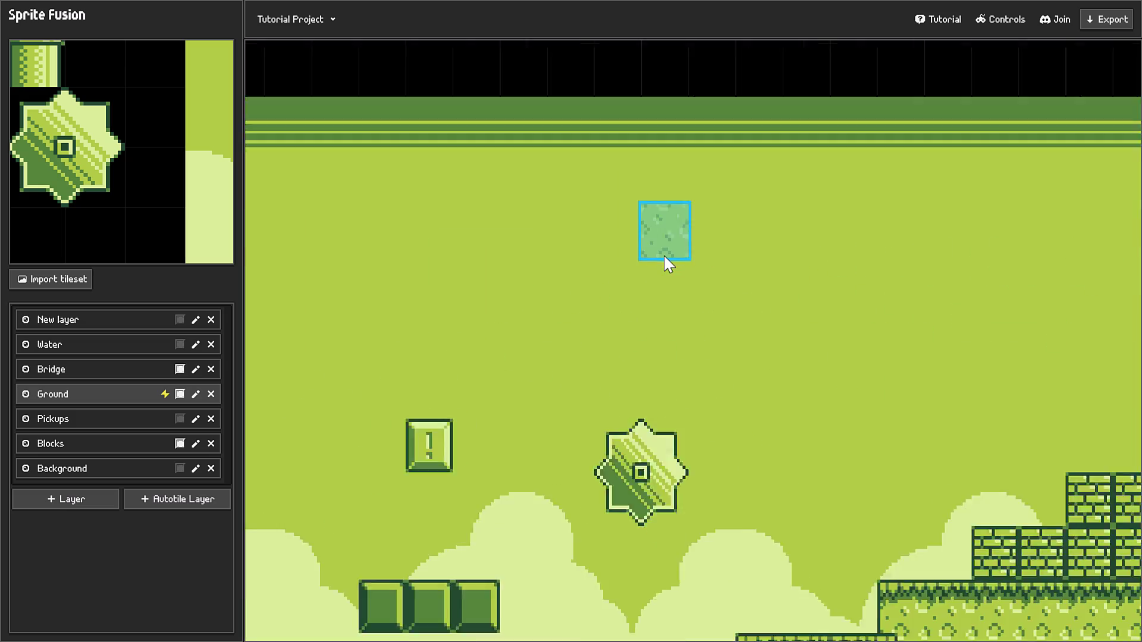
scroll(664, 257, "up", 6)
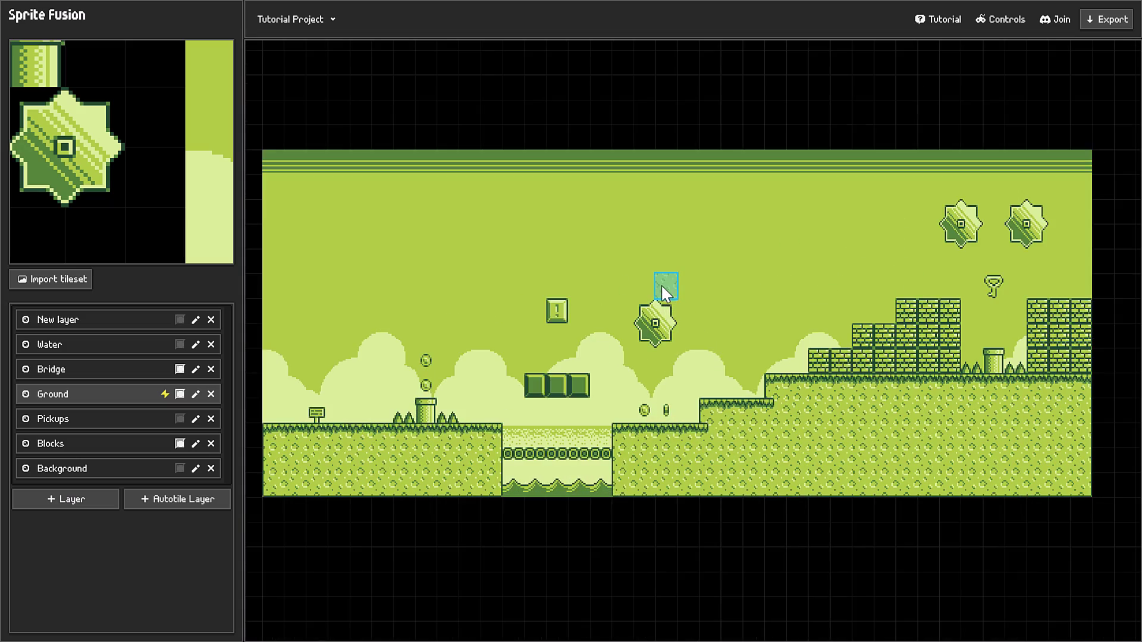
scroll(765, 283, "down", 1)
middle_click_drag(761, 275, 688, 240)
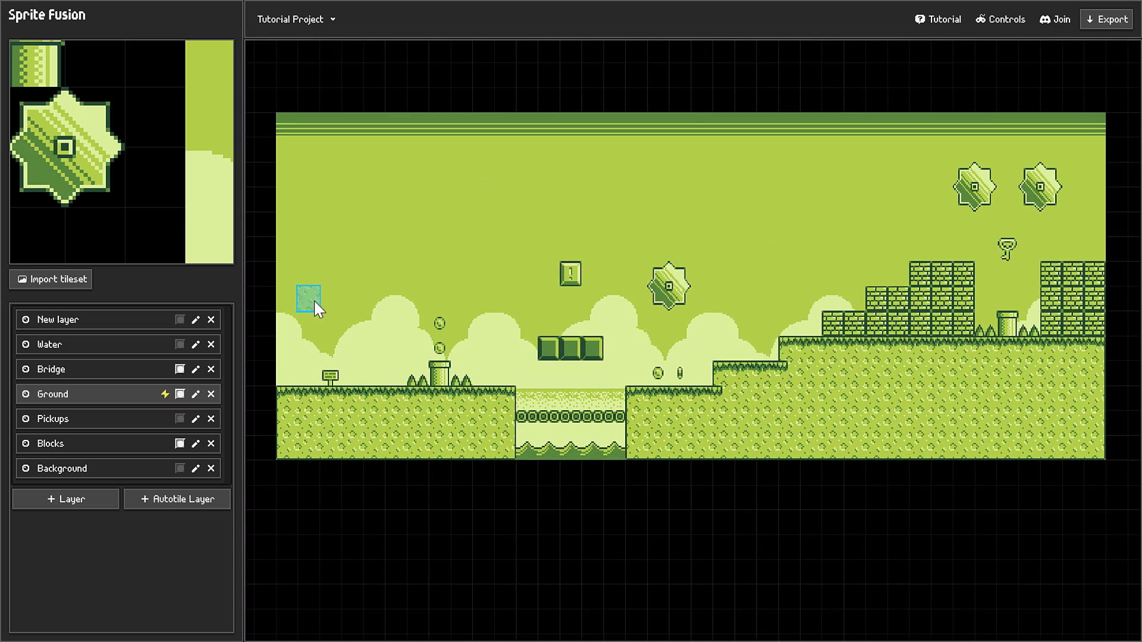
scroll(104, 179, "down", 5)
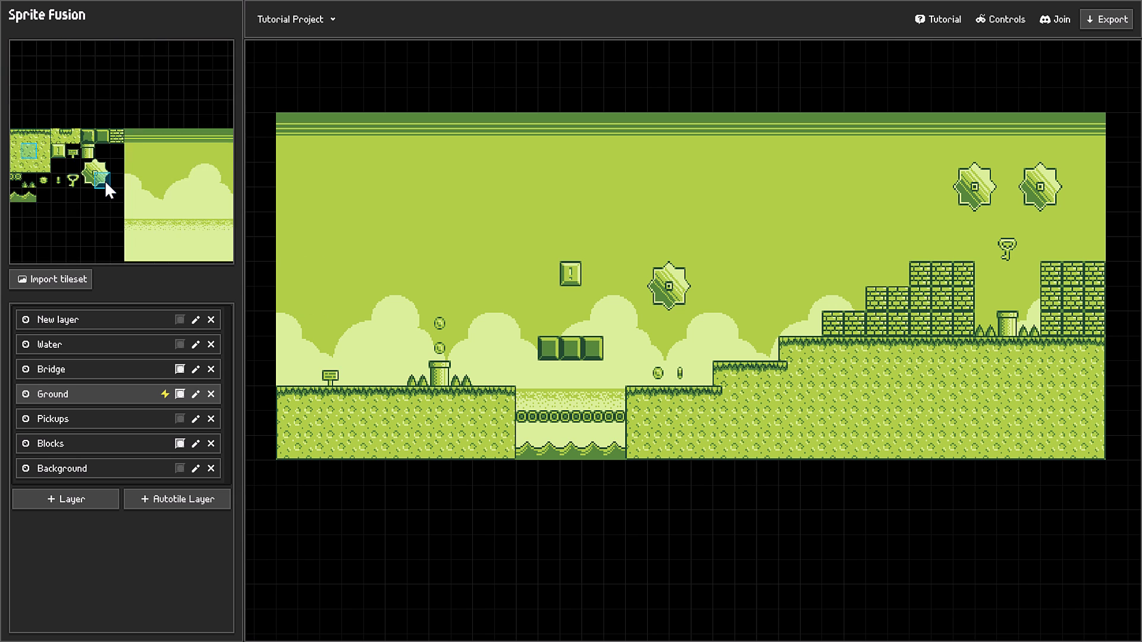
scroll(104, 180, "down", 1)
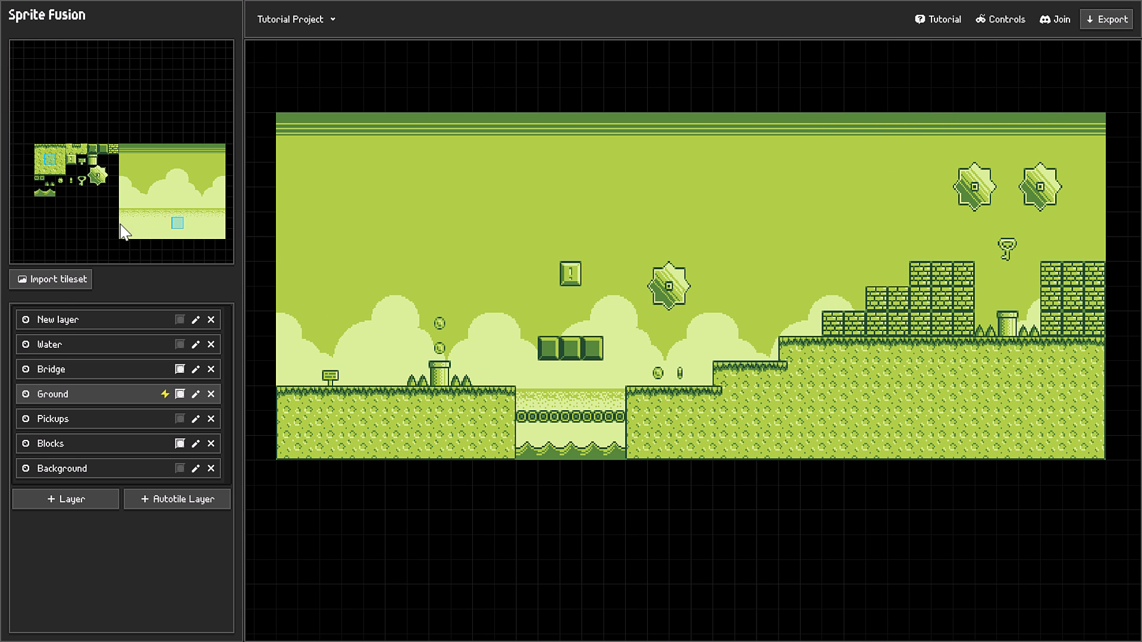
Step: Import GK_FV_B.png from the Downloads tropical island RPGMakerMV_MZ folder as an extra tileset
left_click(27, 280)
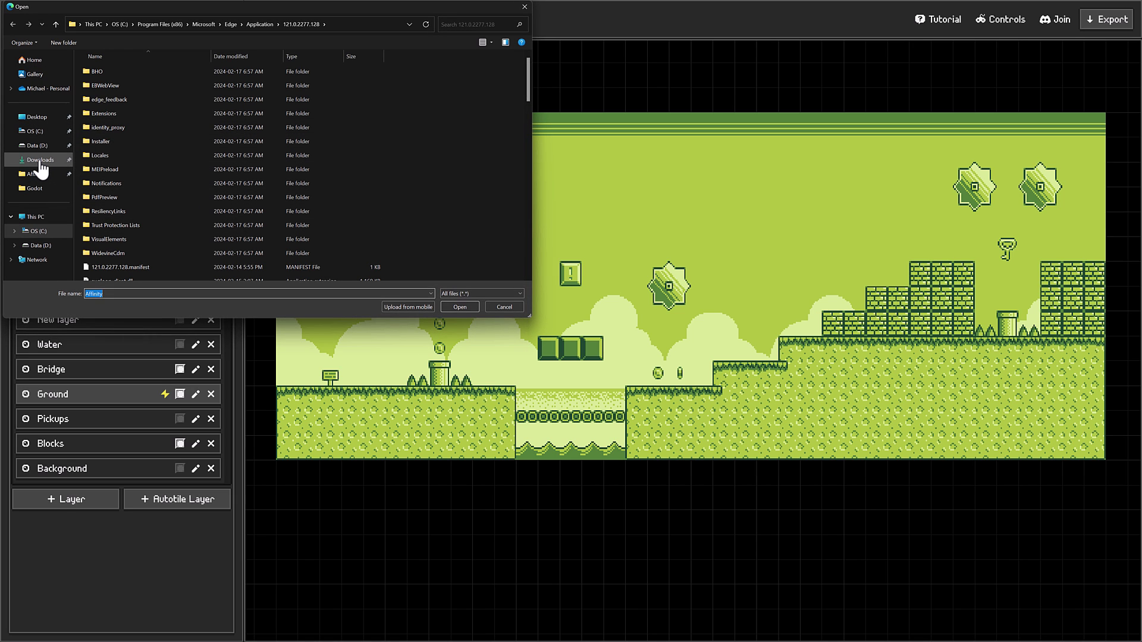
left_click(40, 164)
double_click(127, 94)
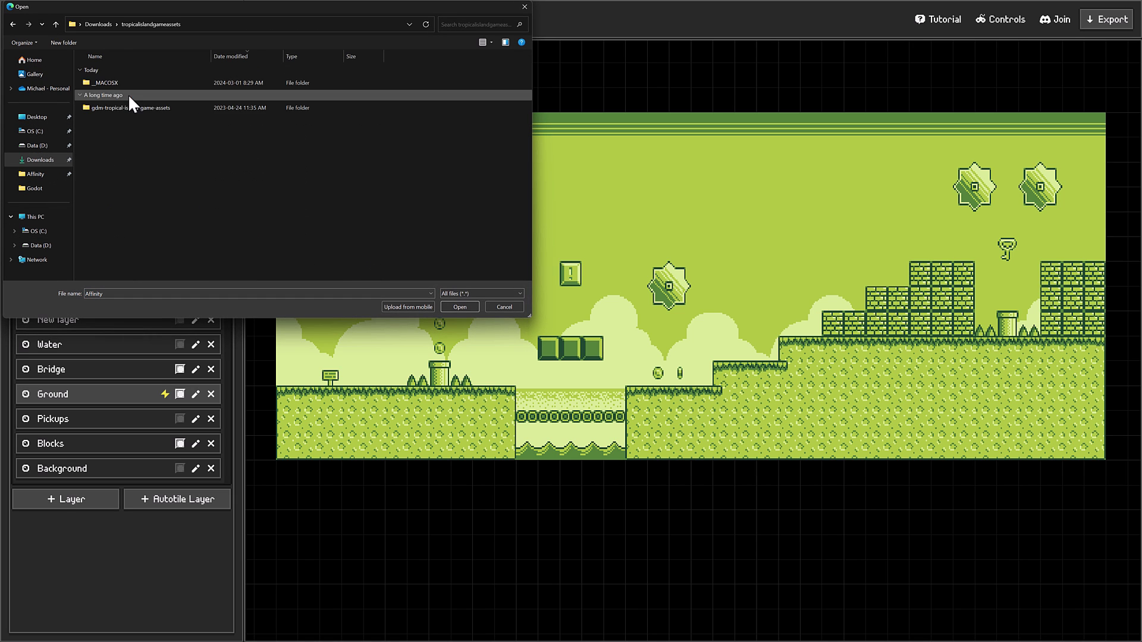
double_click(117, 109)
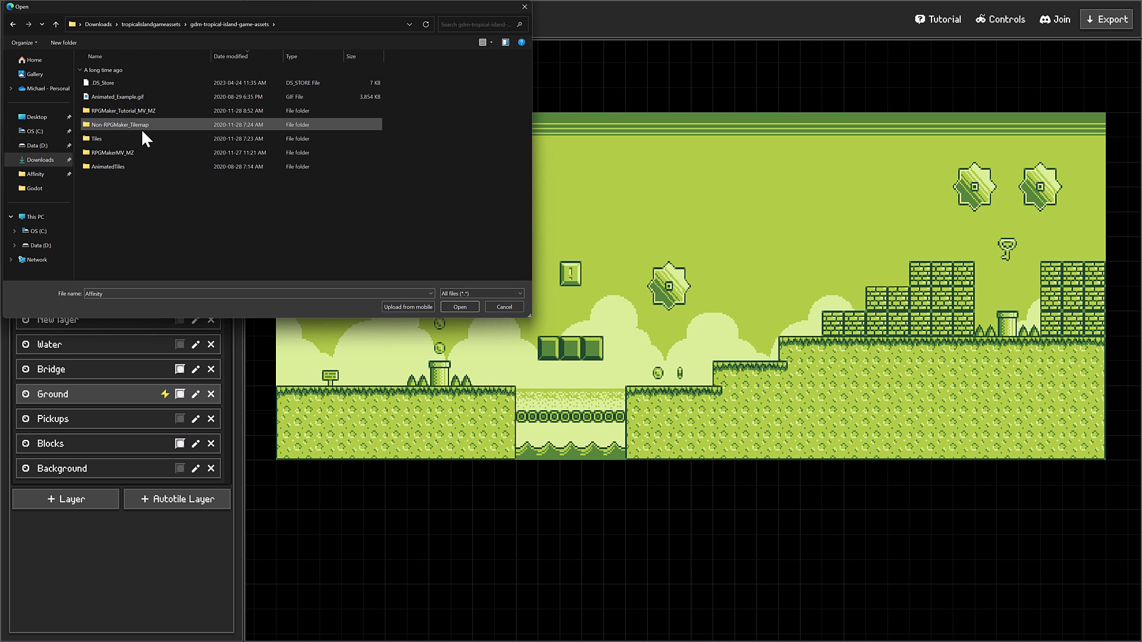
double_click(104, 152)
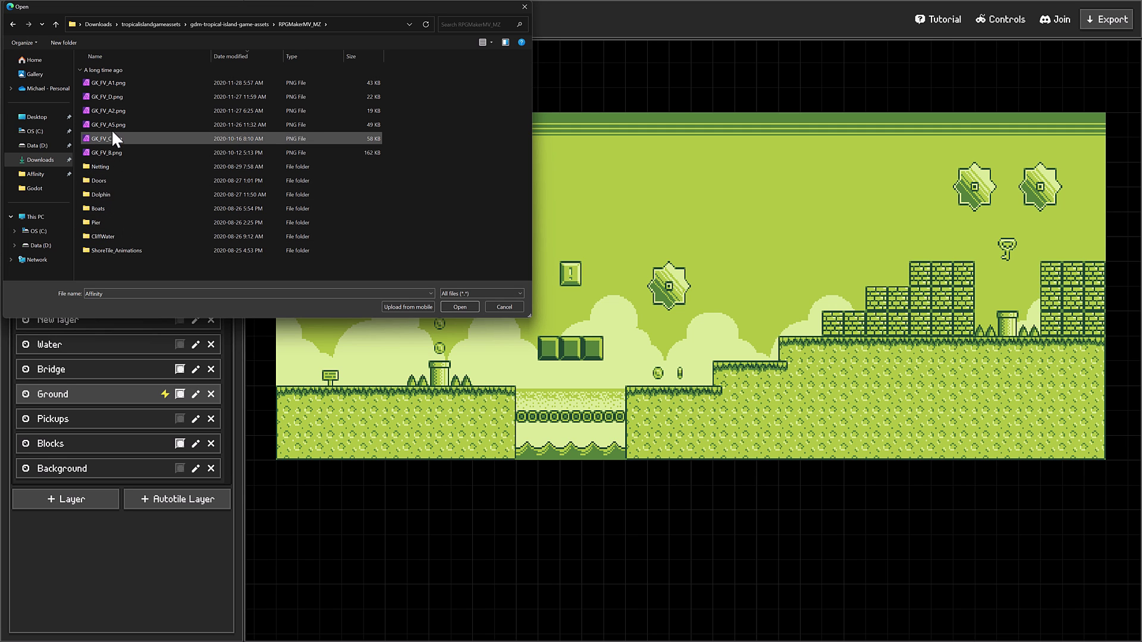
double_click(113, 153)
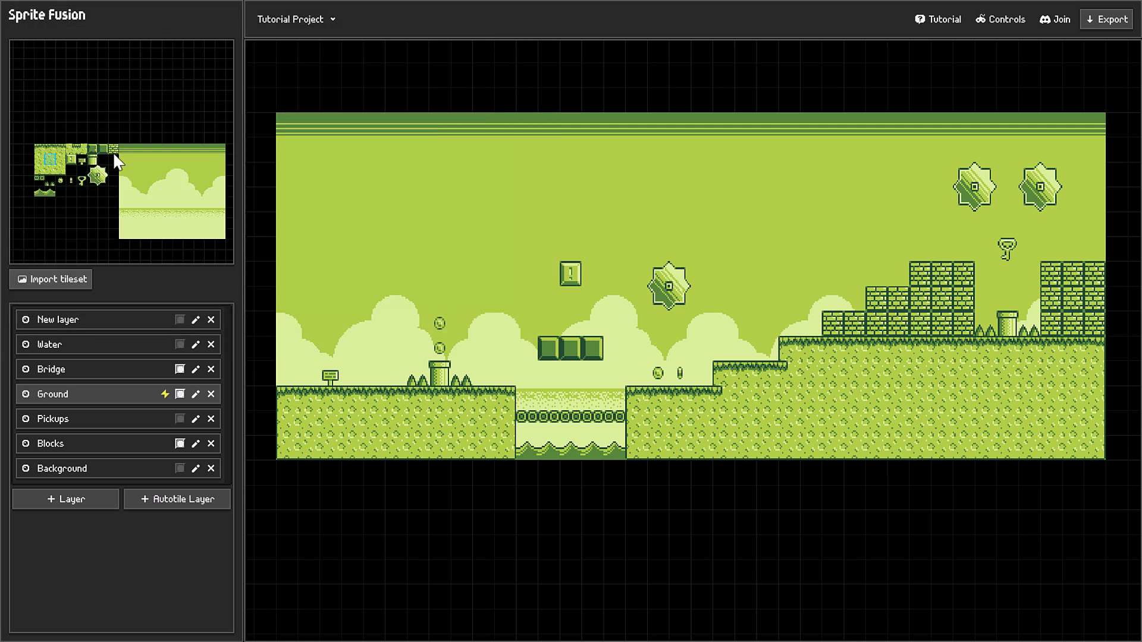
Step: Pan the tileset to the cliff tiles and add Layer_7 at the top of the layer stack
scroll(117, 198, "right", 5)
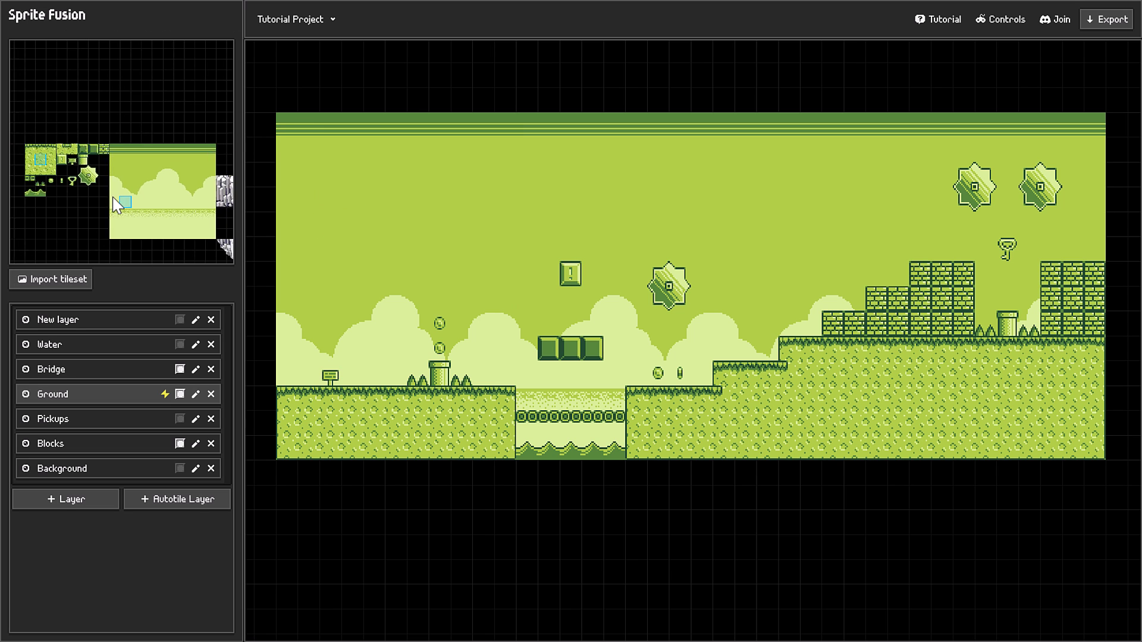
scroll(89, 195, "down", 5)
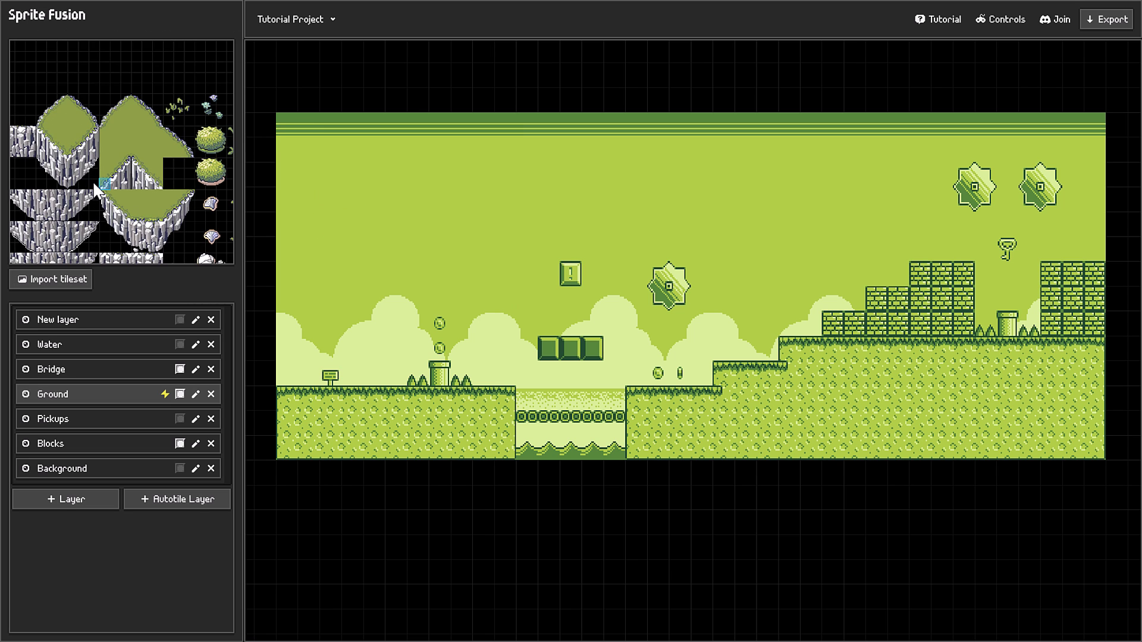
middle_click_drag(121, 202, 82, 185)
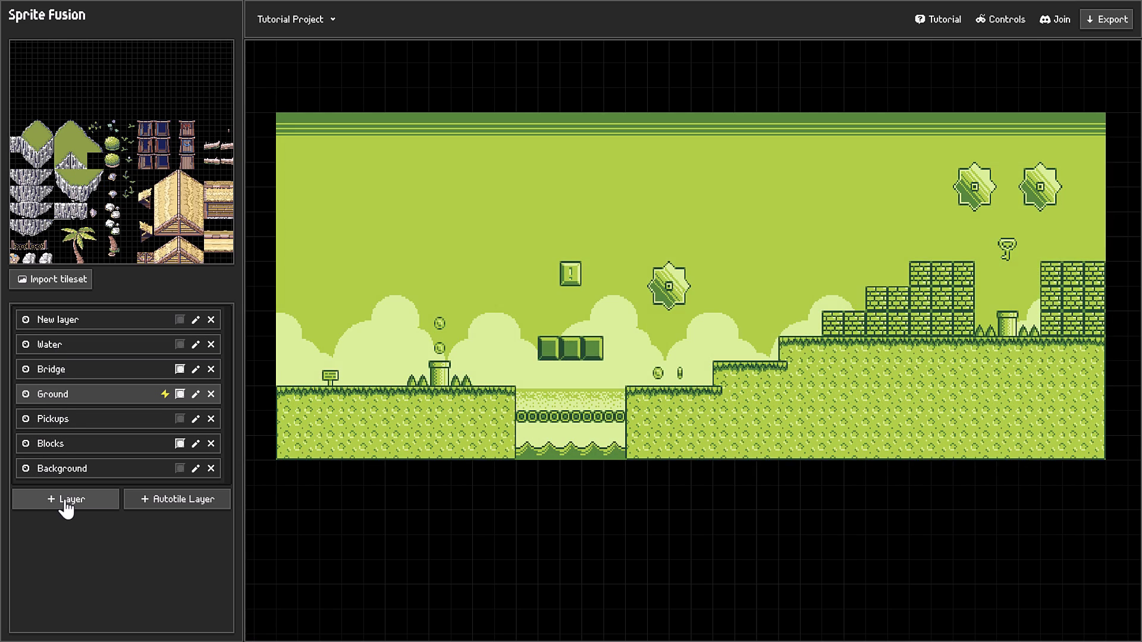
left_click(66, 499)
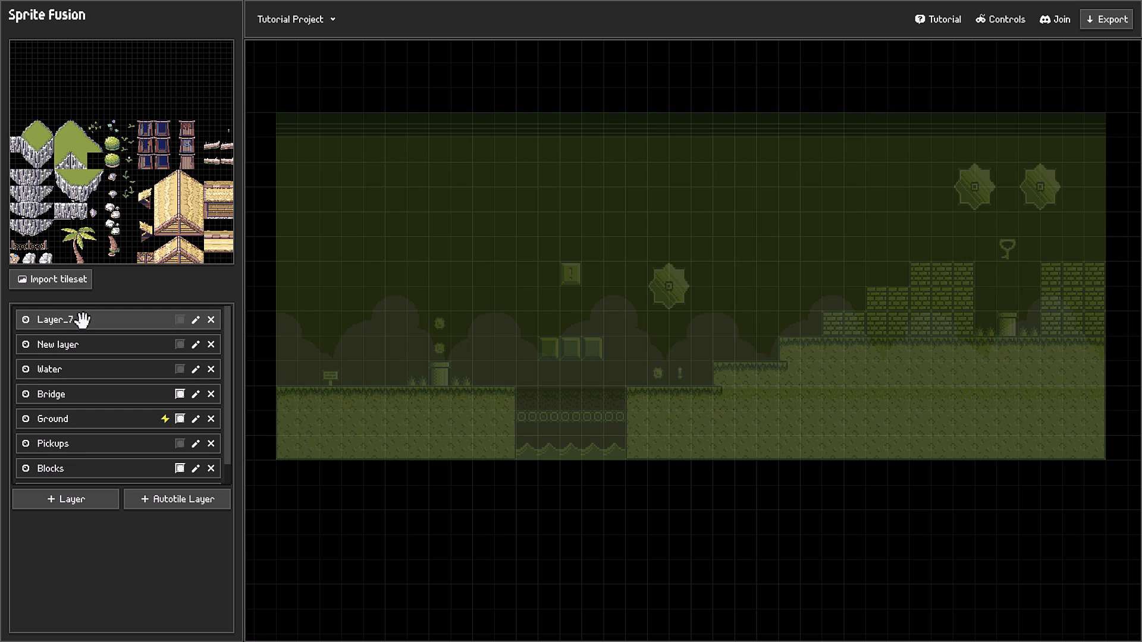
mouse_move(82, 318)
left_mouse_down()
mouse_move(81, 351)
mouse_move(64, 341)
mouse_move(77, 342)
mouse_move(71, 316)
left_mouse_up()
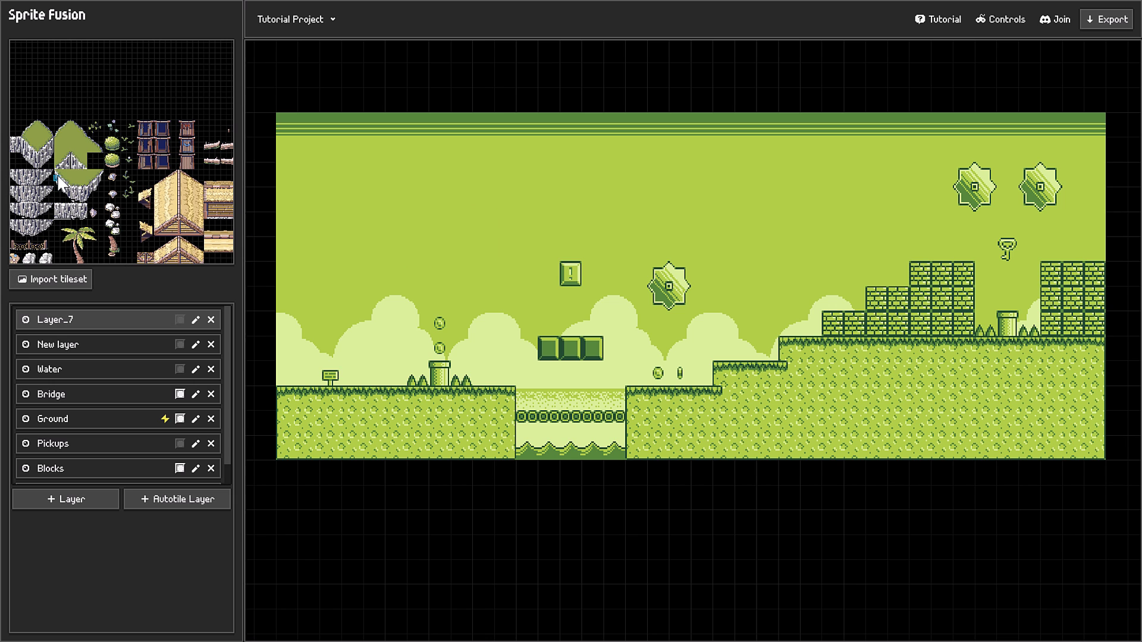
Step: Select a 6x2 cliff tile block and stamp two floating islands, left of centre and right
scroll(56, 170, "up", 4)
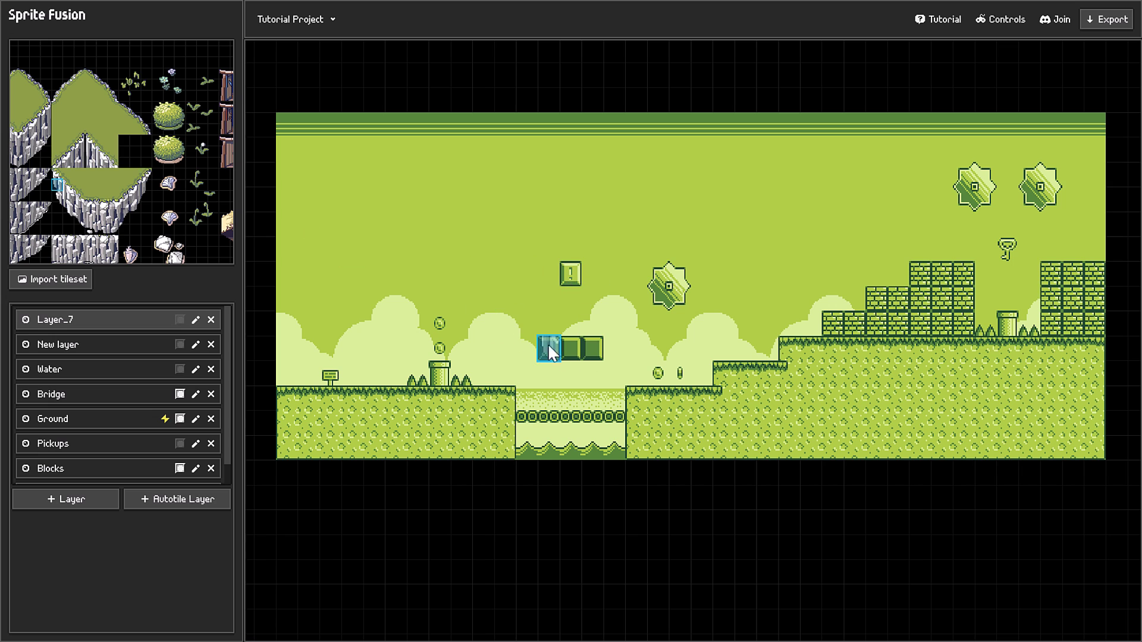
left_click(280, 23)
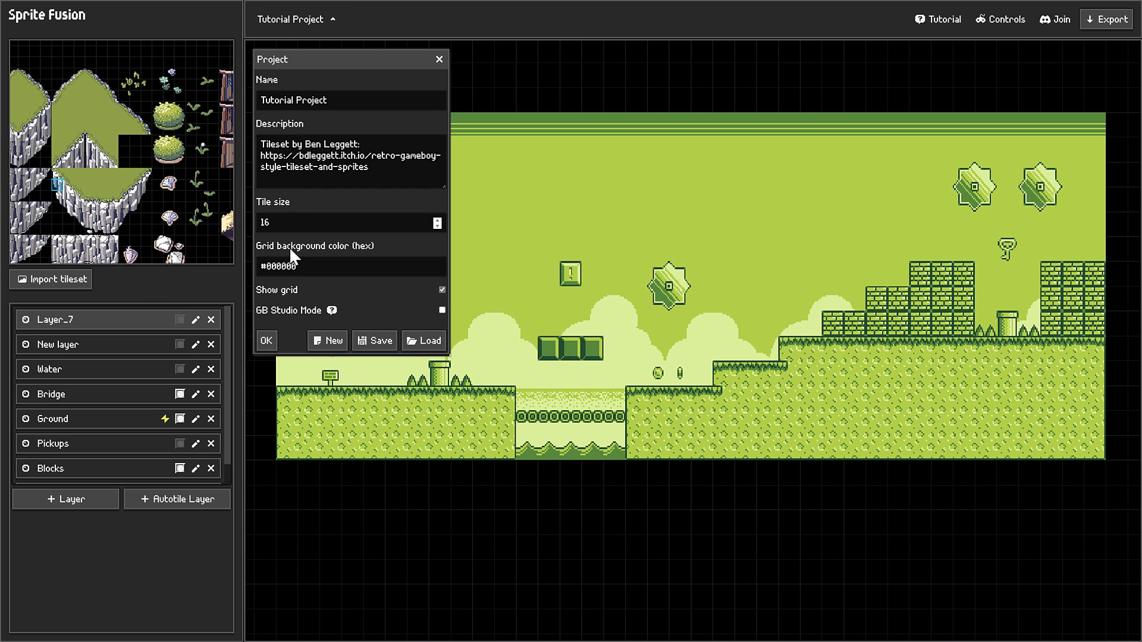
left_click(323, 27)
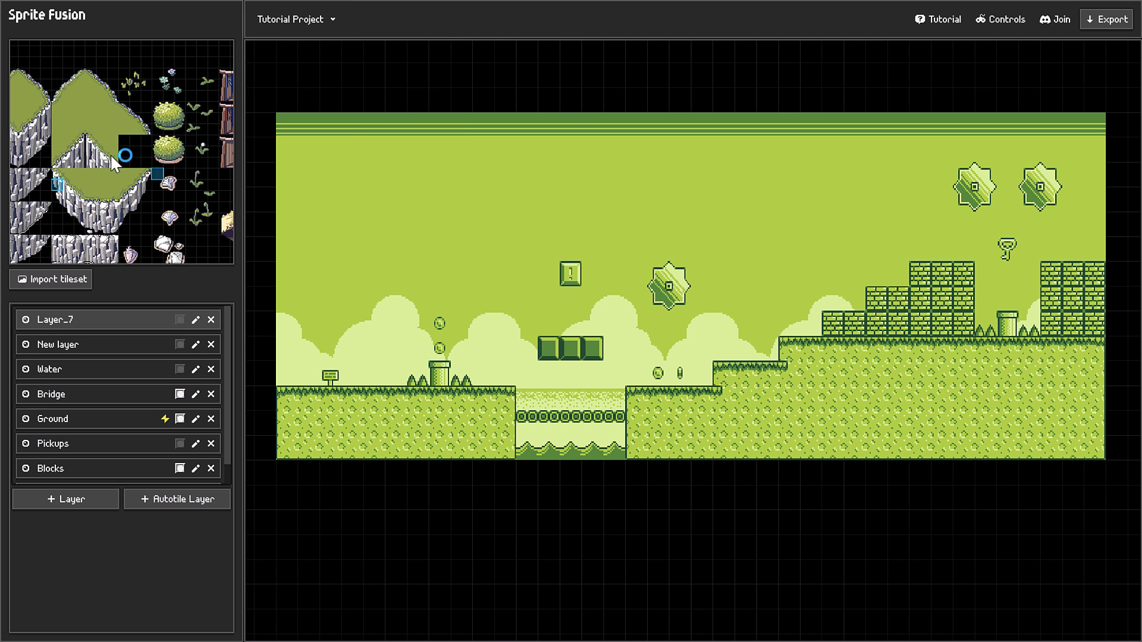
left_click_drag(58, 182, 145, 226)
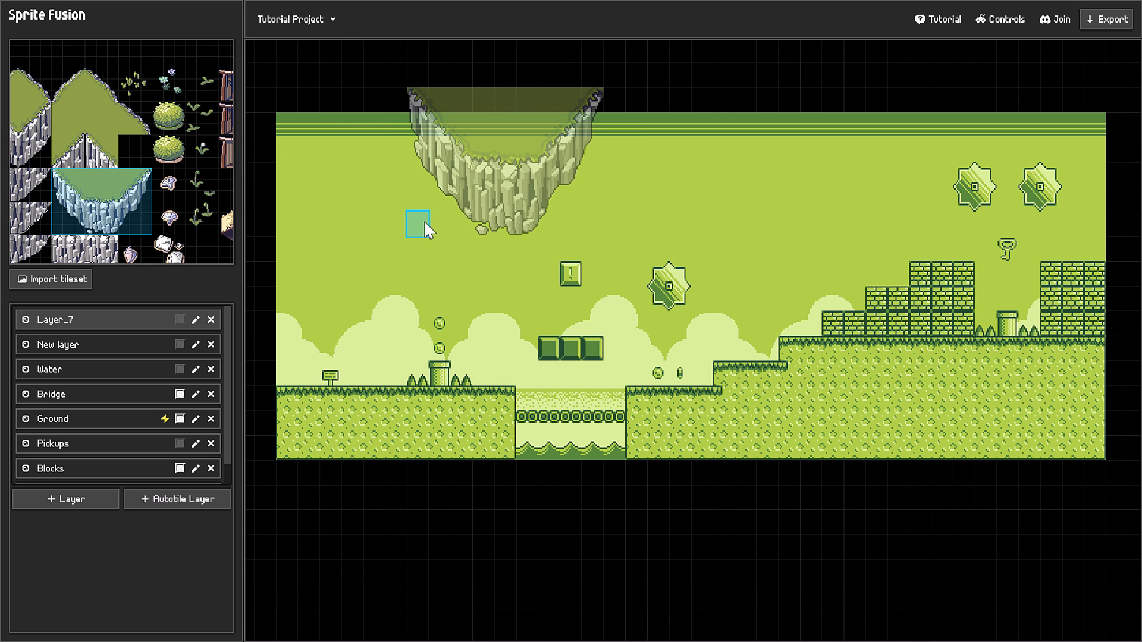
left_click(412, 274)
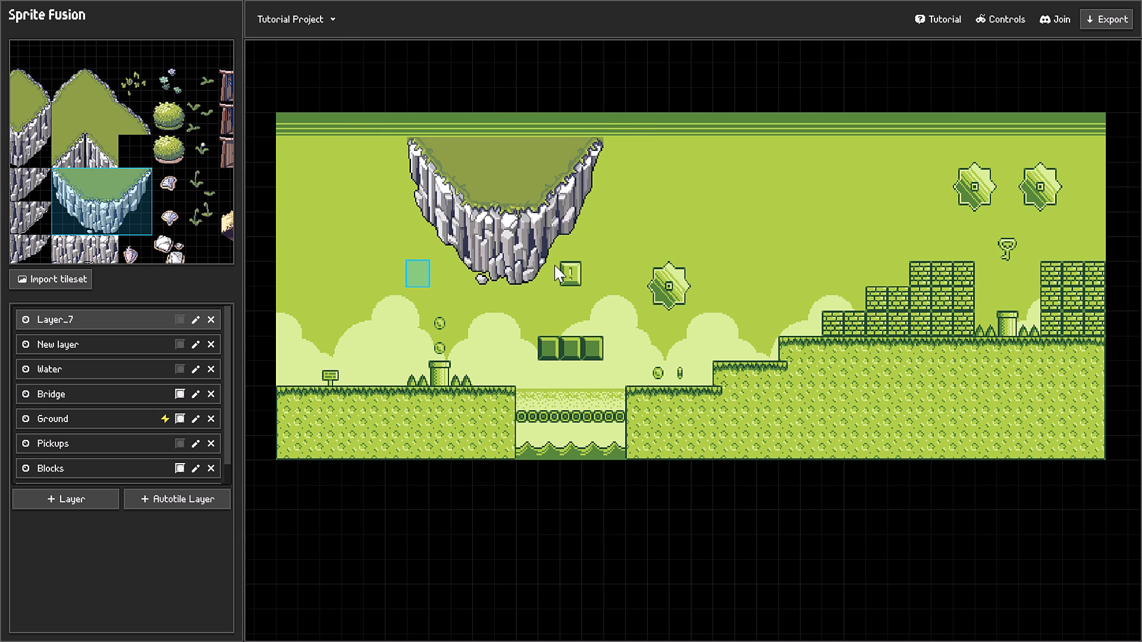
left_click(721, 273)
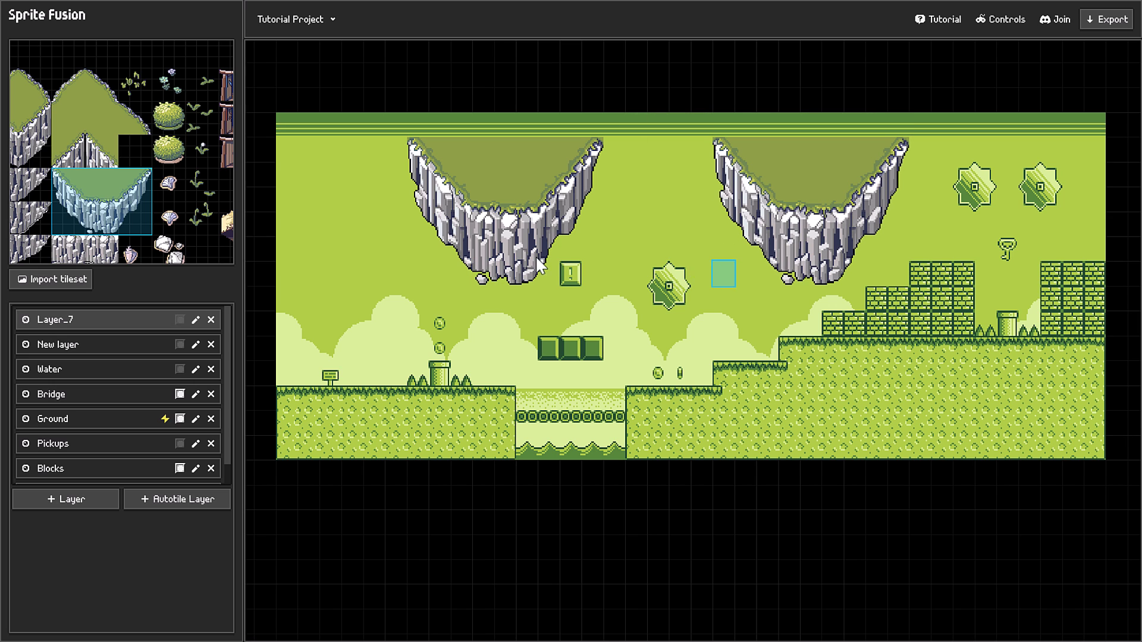
Step: Pick the single sprout tile via the Tab tile wheel and place two sprouts below the cliffs
left_click(991, 23)
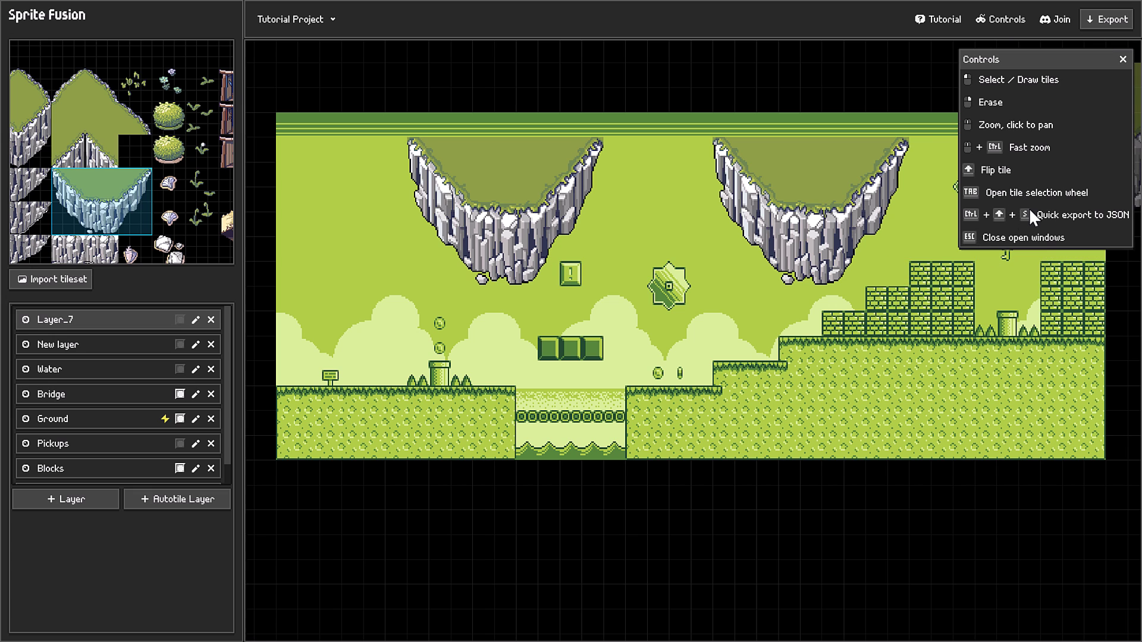
key("Tab")
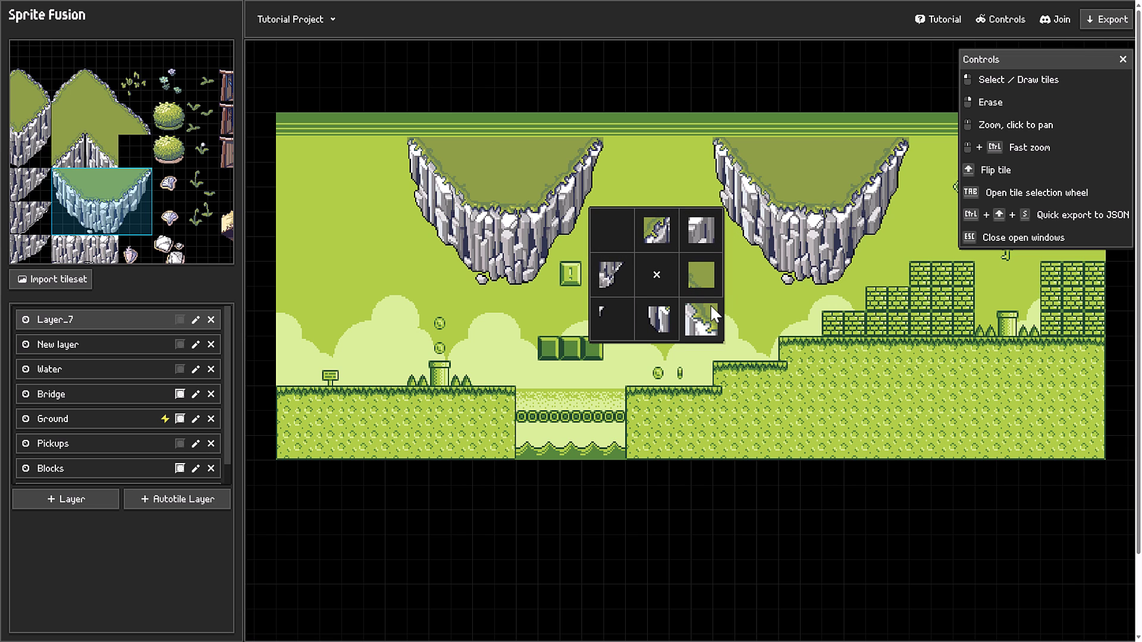
left_click(707, 223)
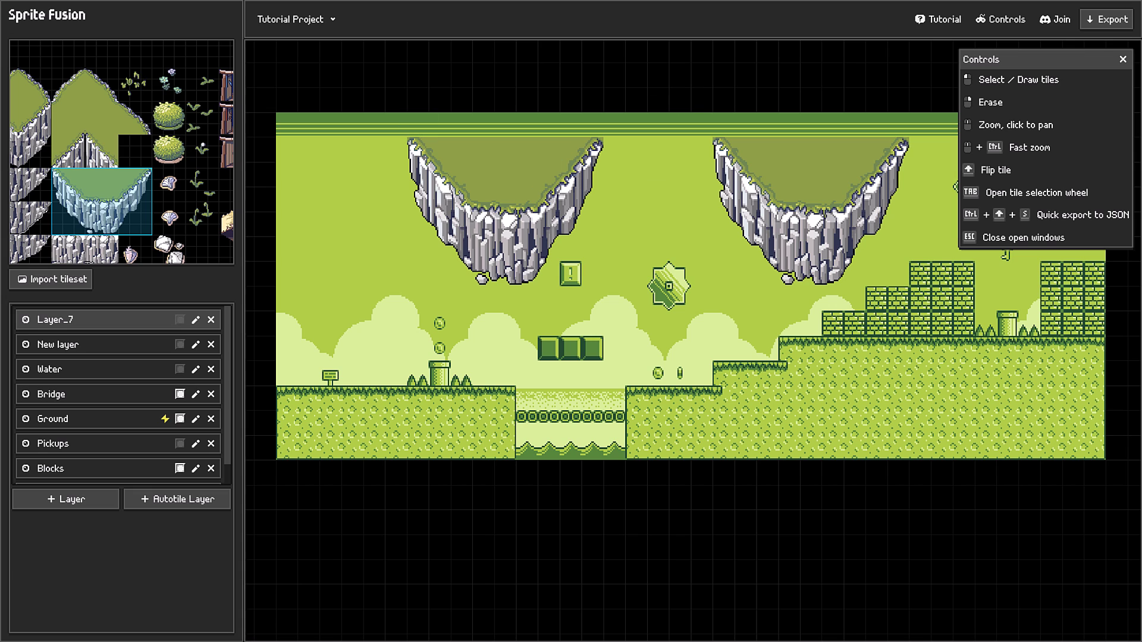
left_click(191, 174)
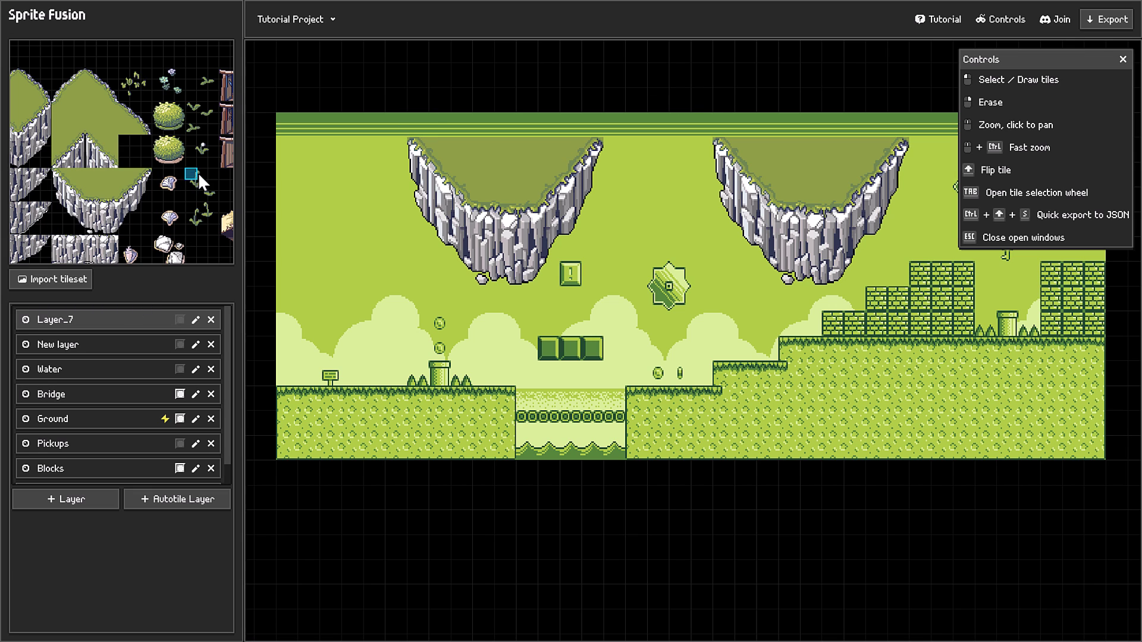
left_click(356, 262)
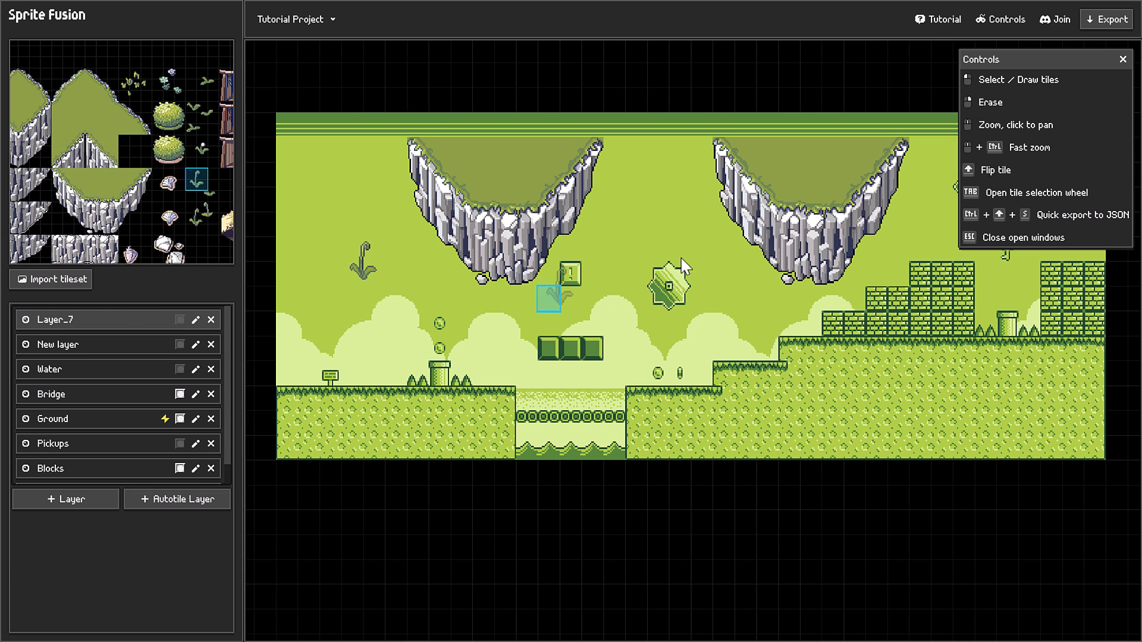
left_click(684, 219)
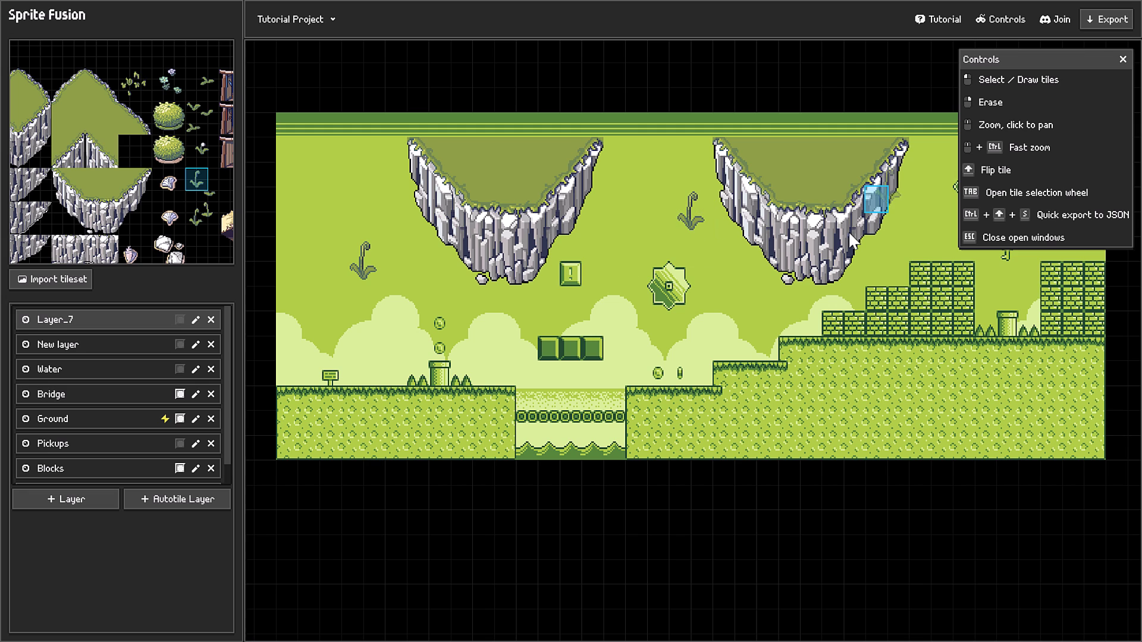
left_click(1121, 59)
Step: Export the level as a Godot map.zip and as a Unity map.unitypackage
left_click(1113, 27)
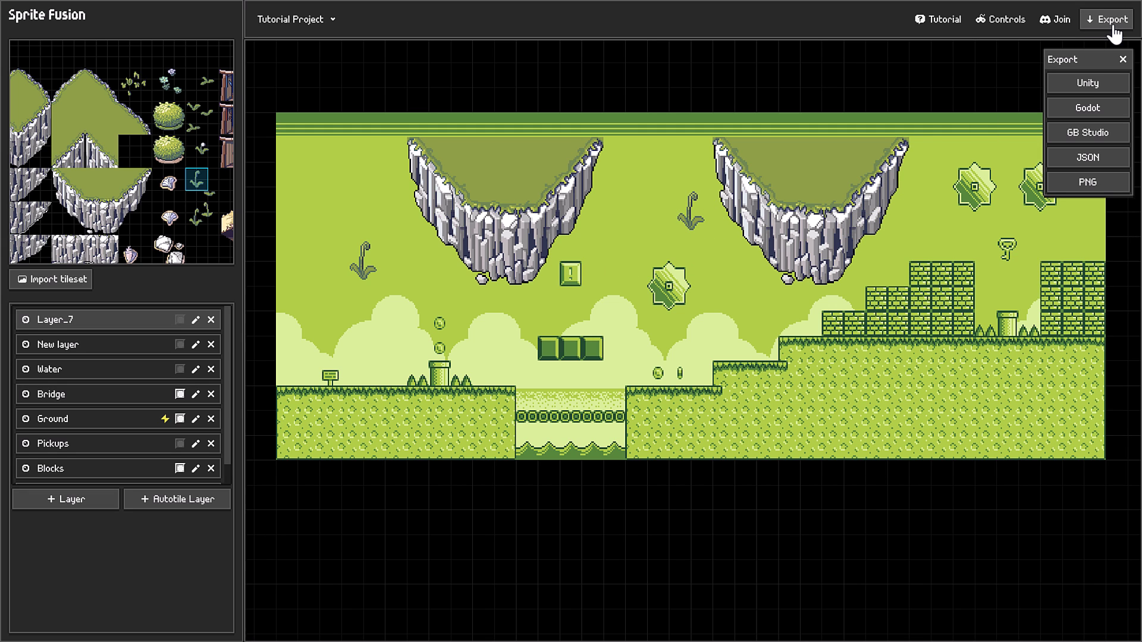
left_click(1094, 113)
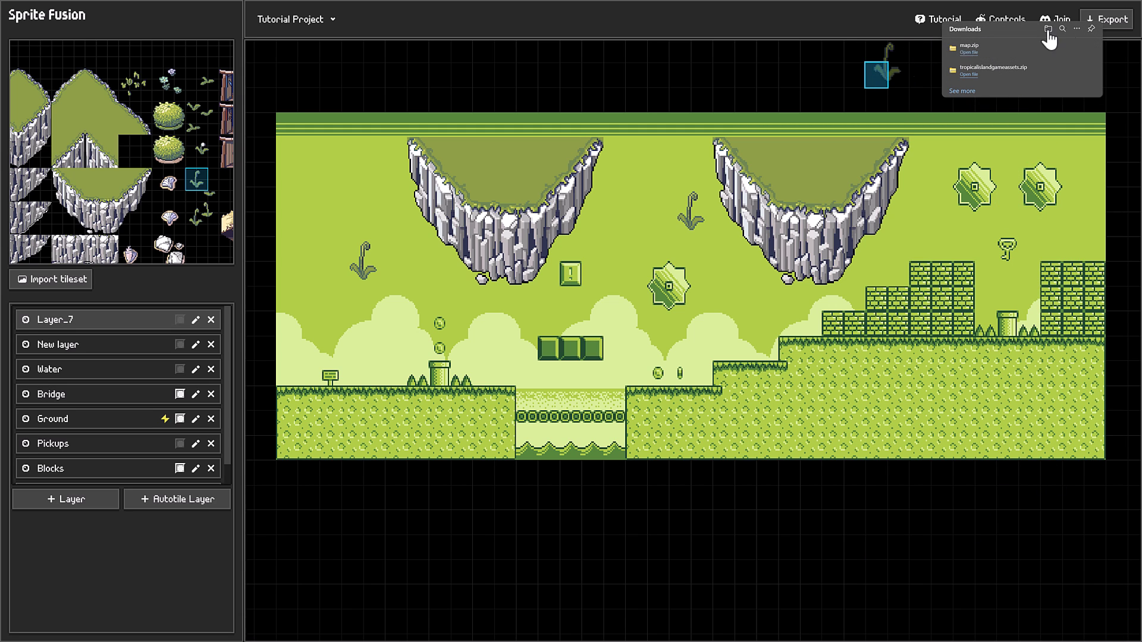
left_click(1109, 27)
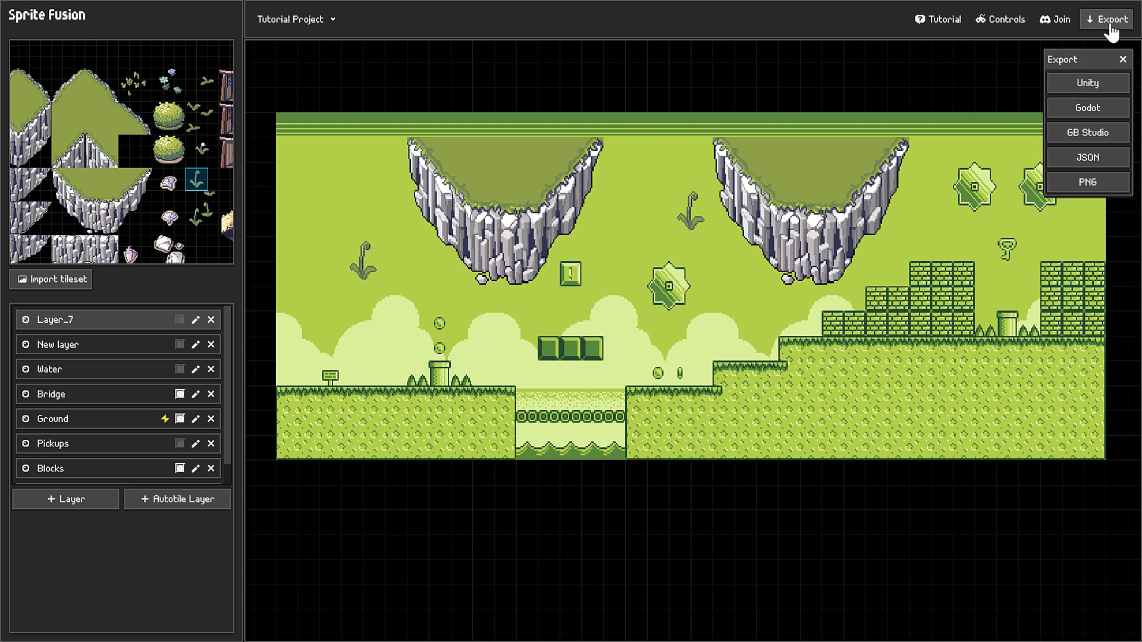
left_click(1089, 84)
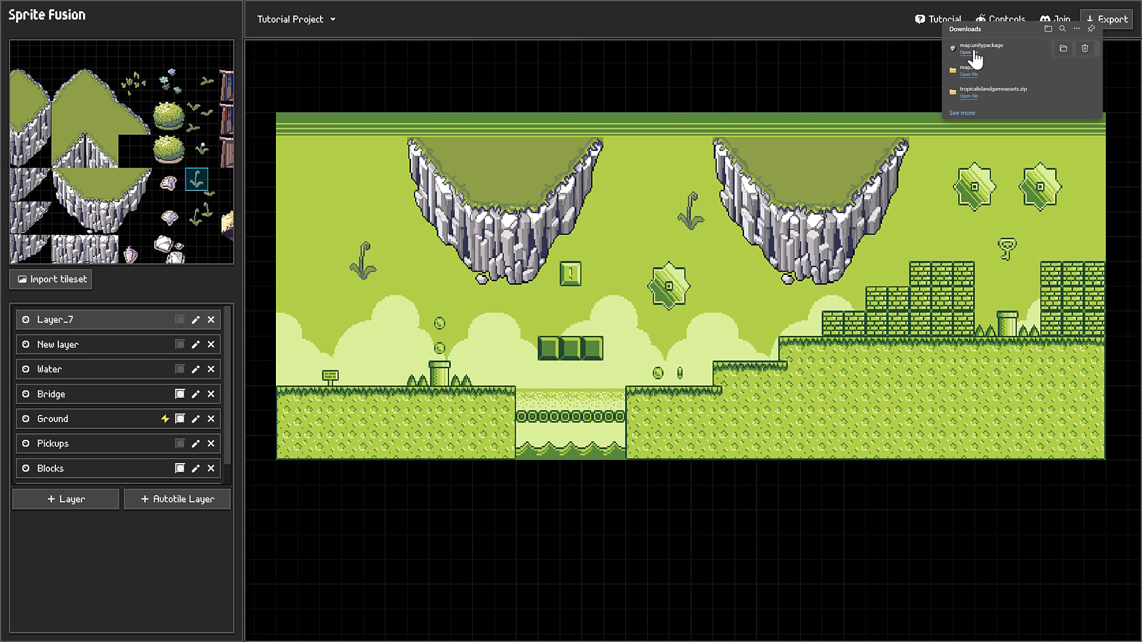
left_click(723, 76)
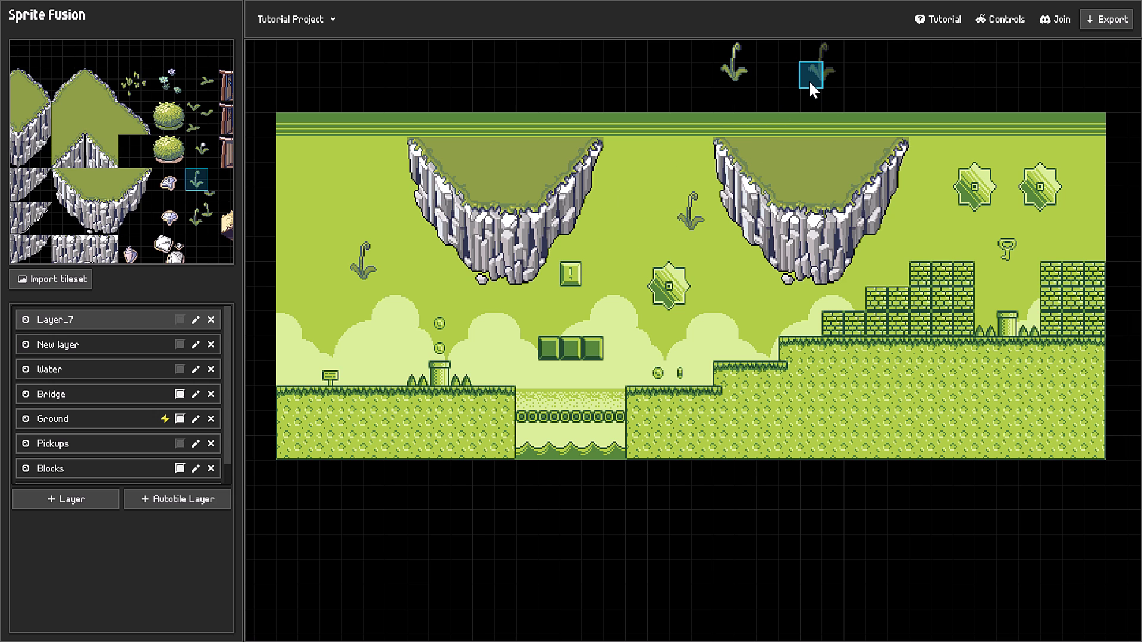
Step: Place a plant above the map, exit full screen, undo a stray sprout, and switch to Godot
left_click(939, 75)
key("F11")
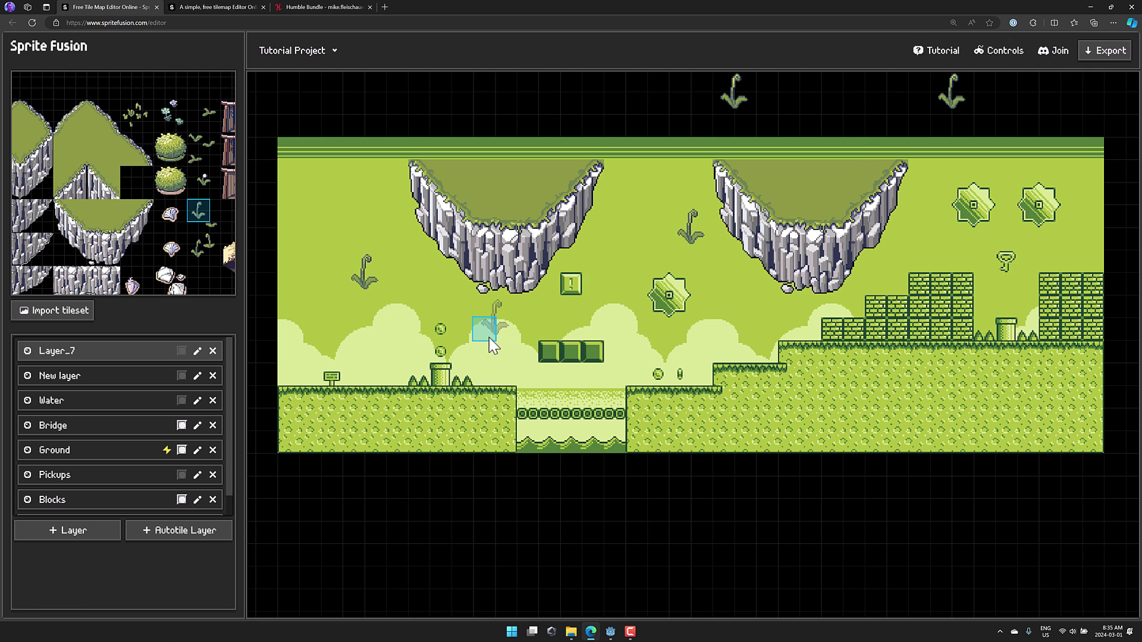
left_click(490, 338)
key("ctrl+z")
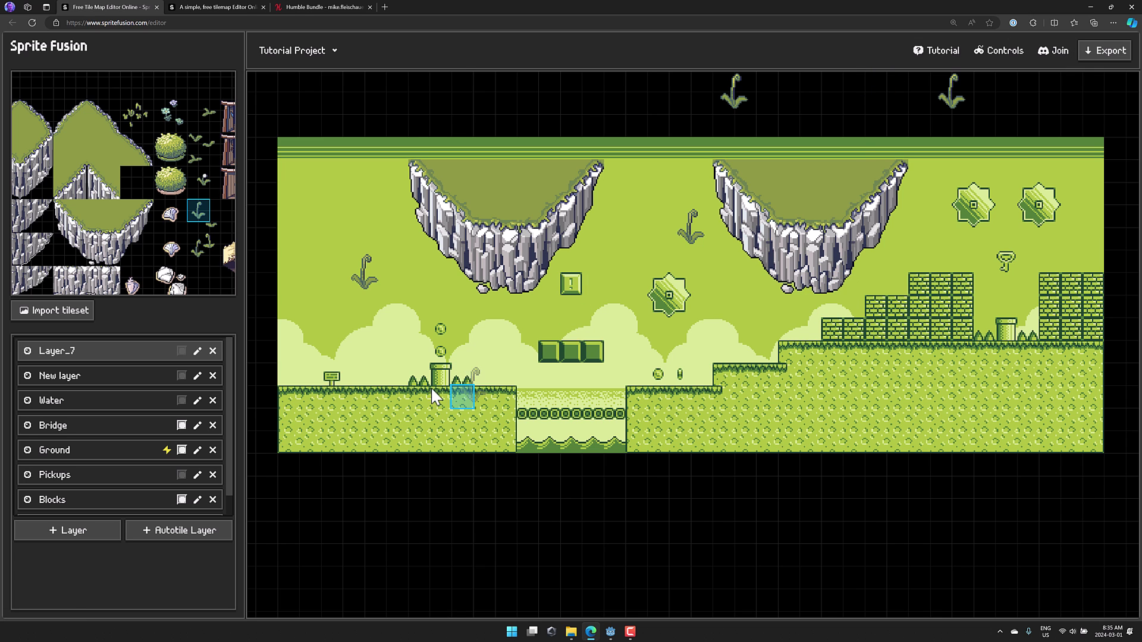
left_click(610, 637)
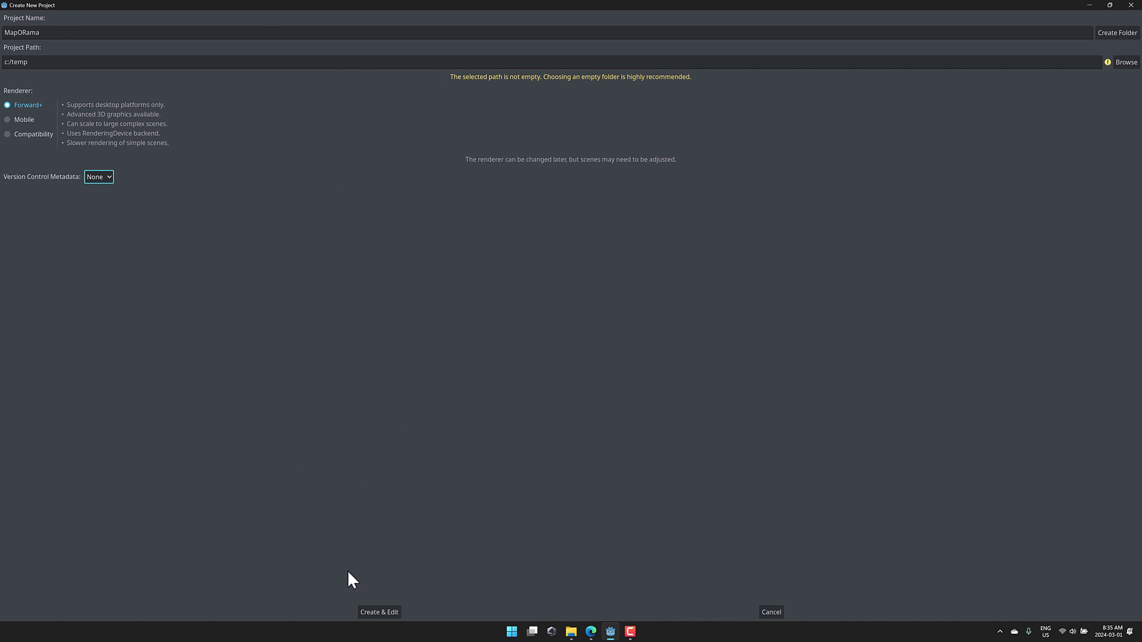
Step: Create MapORama in its own c:/temp folder, open it in Godot, then browse to Downloads
left_click(1110, 29)
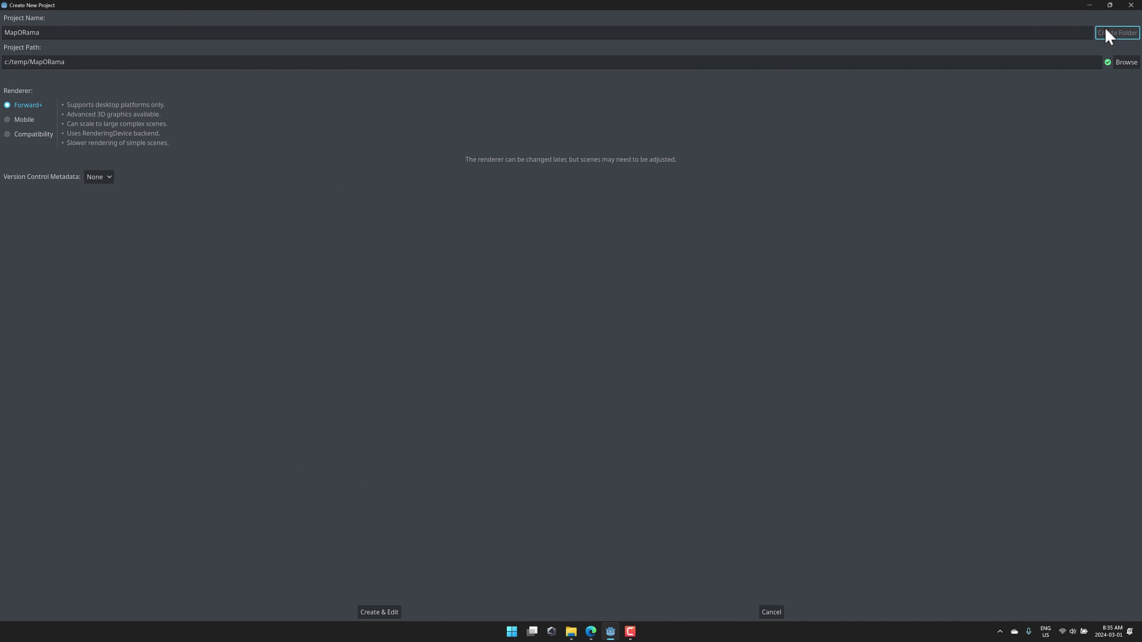
left_click(379, 612)
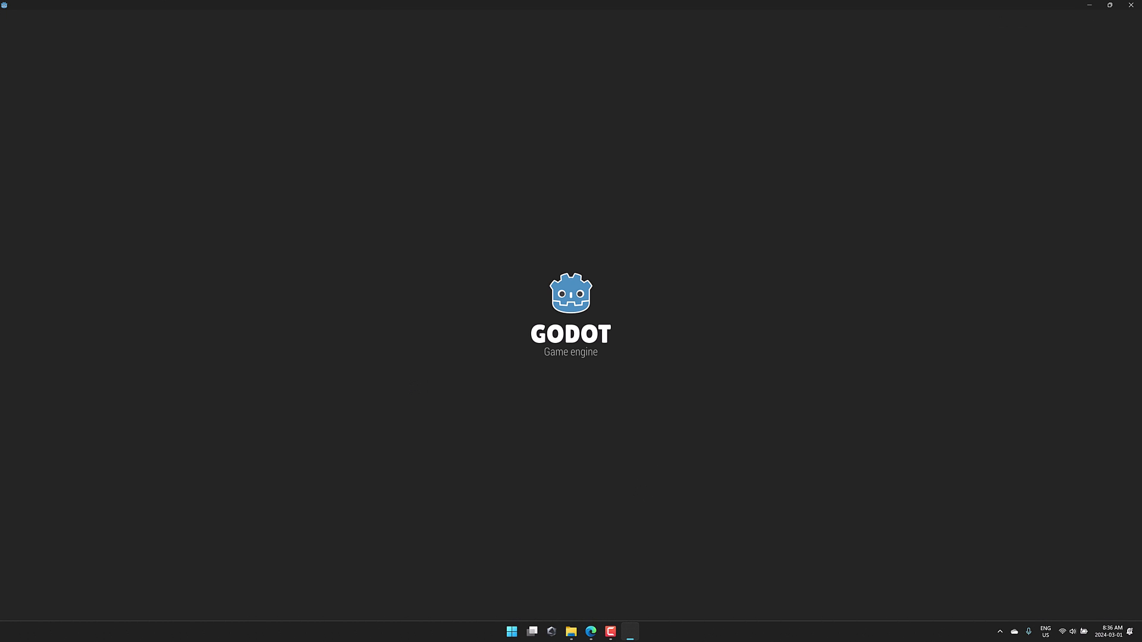
left_click(571, 632)
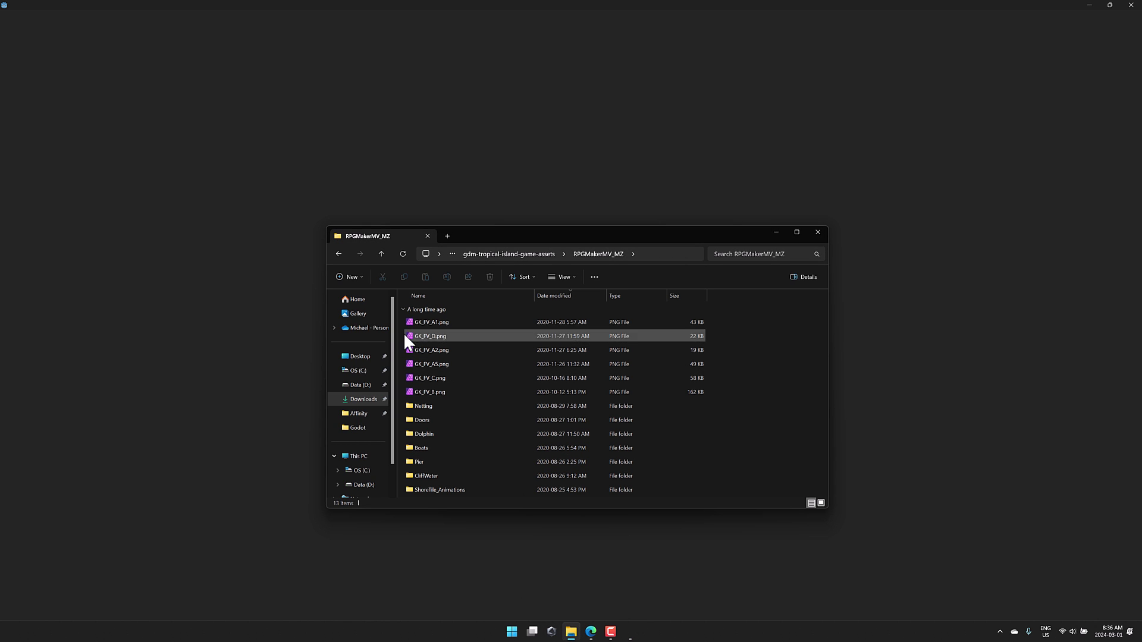
left_click(357, 400)
Step: Extract map.zip into the Downloads folder with 7-Zip's Extract Here
left_click(462, 313)
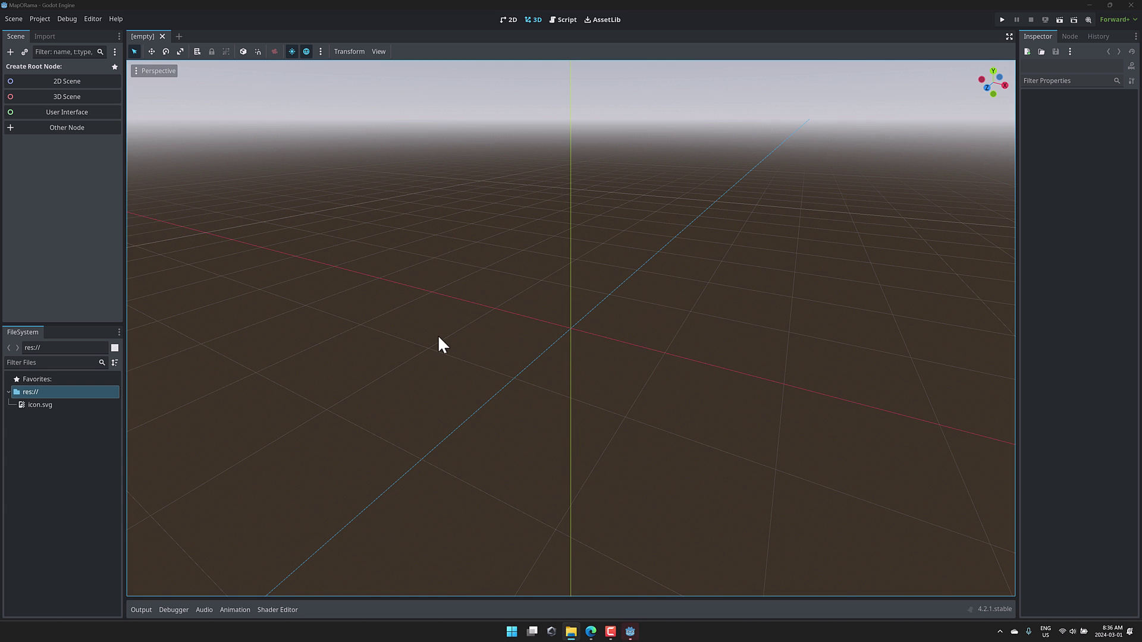
key("alt+Tab")
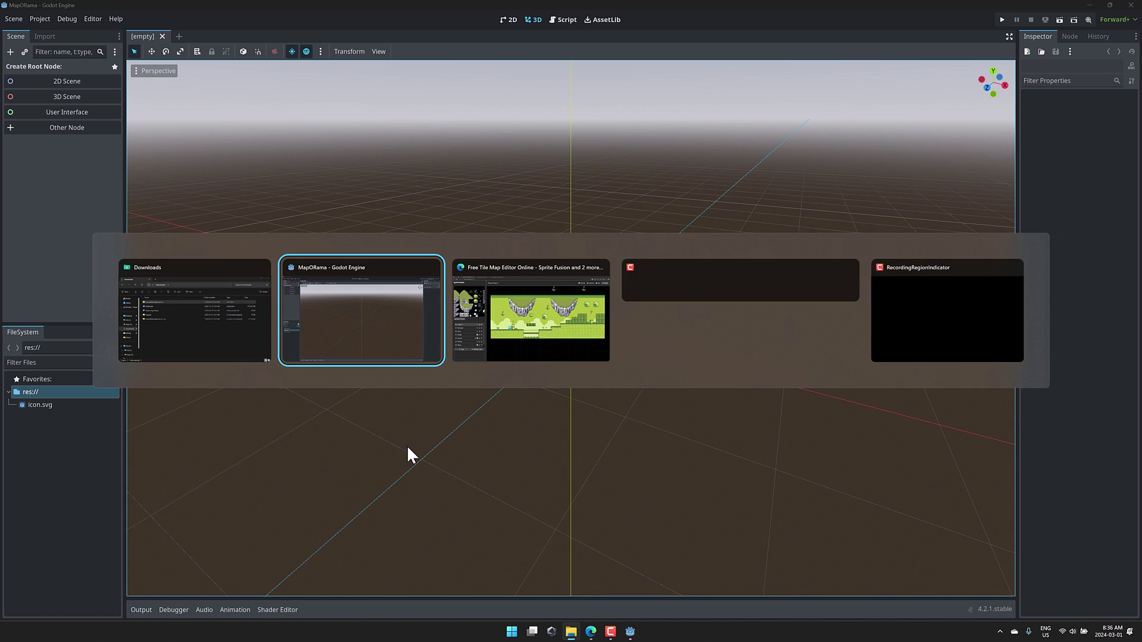
key("alt+Tab")
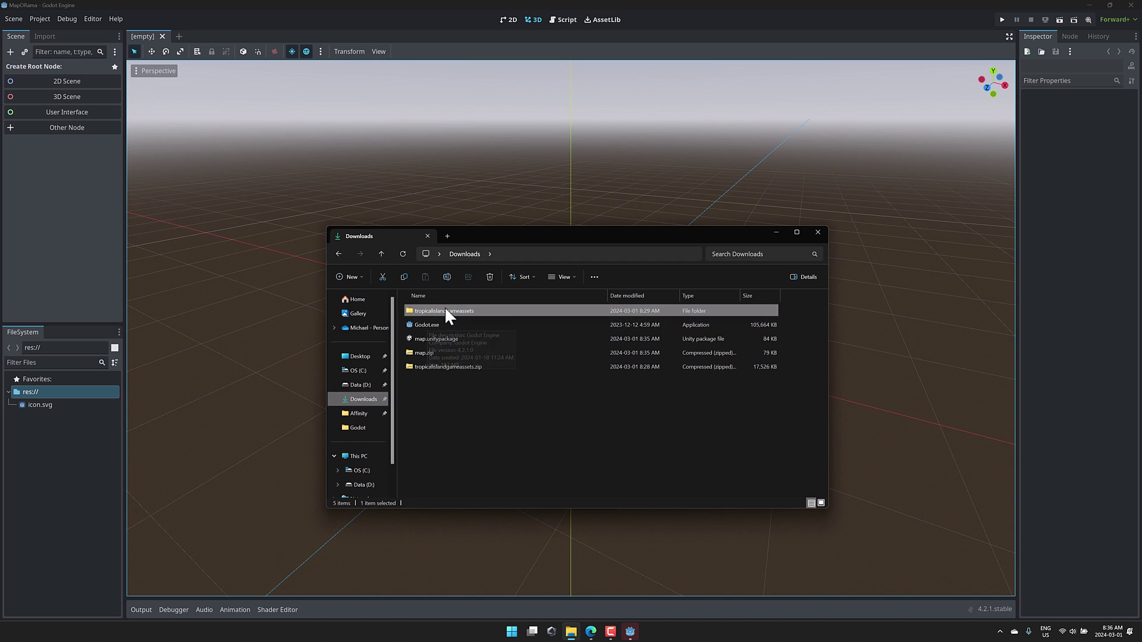
right_click(423, 351)
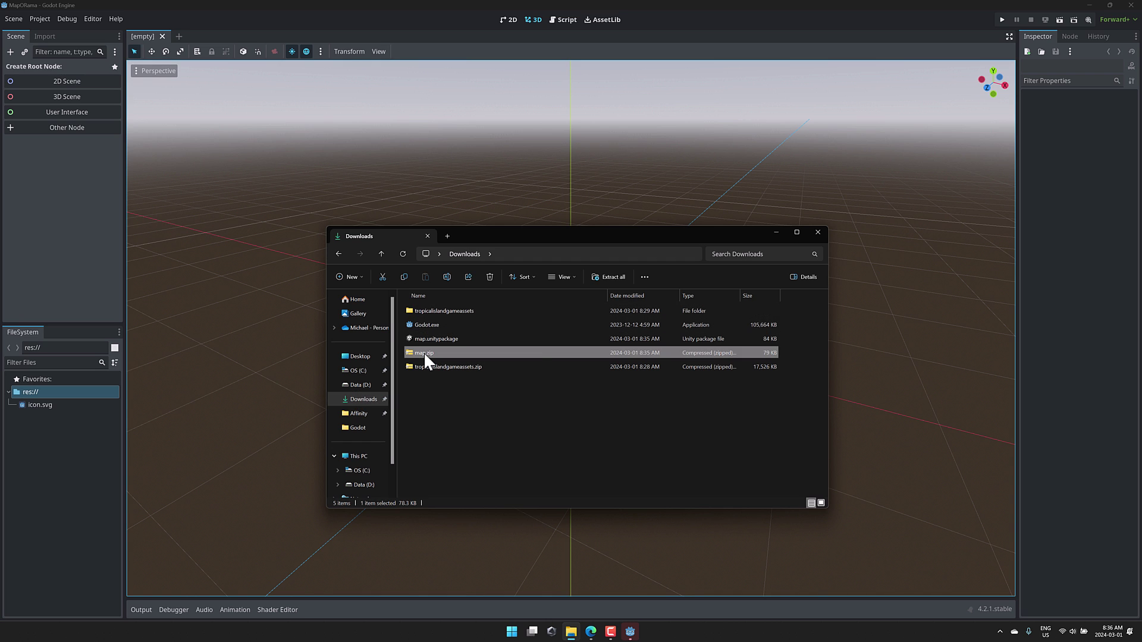
mouse_move(453, 435)
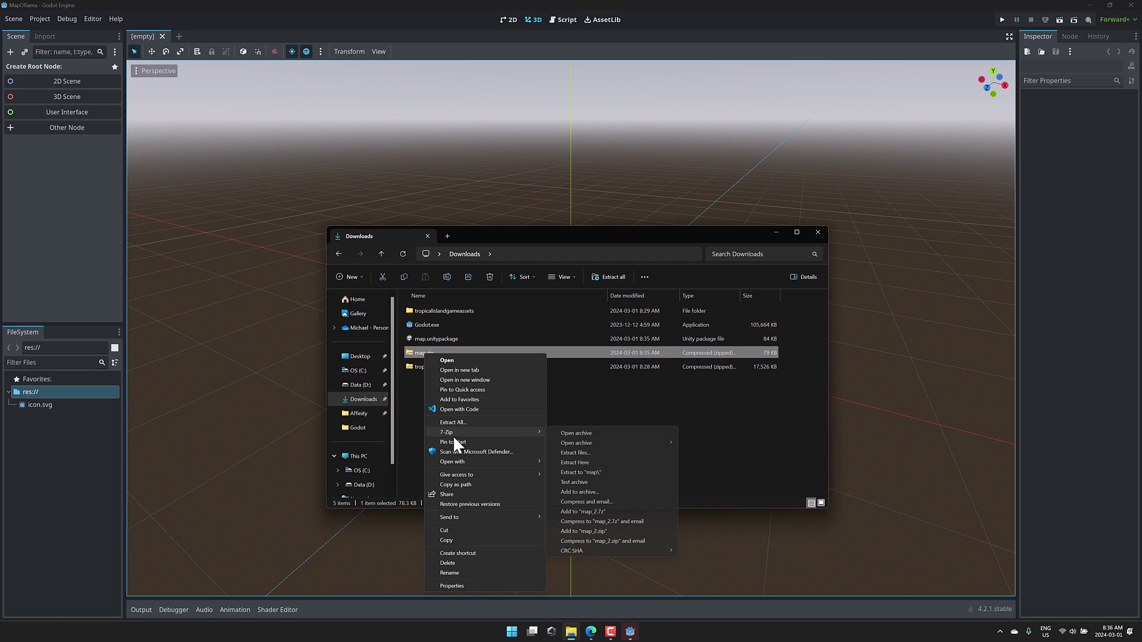
left_click(629, 469)
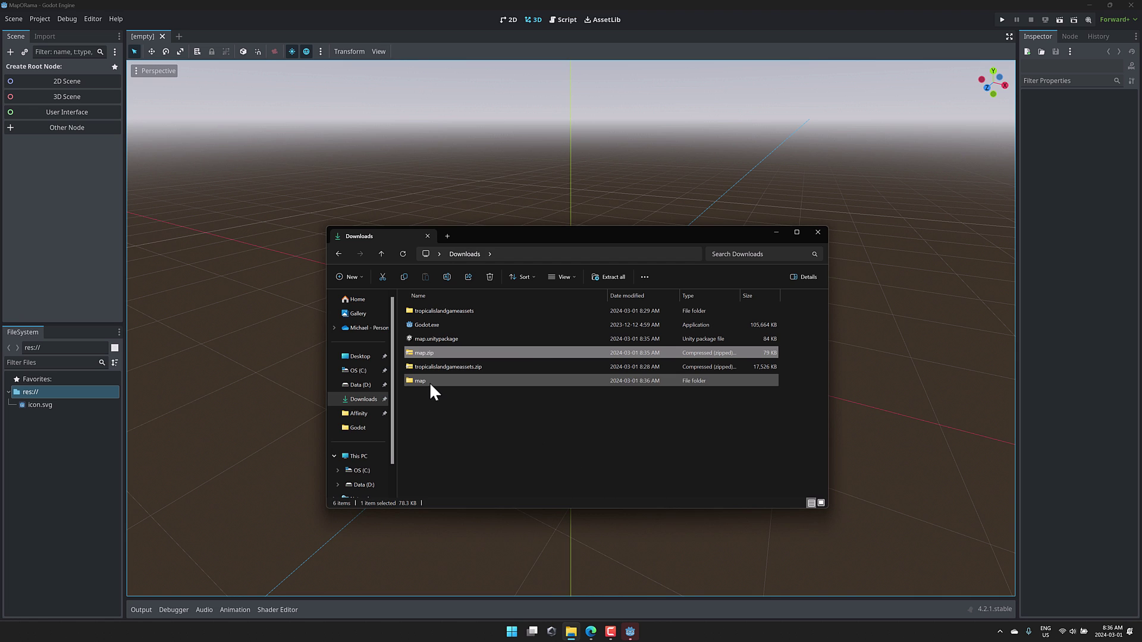
Step: Drag the extracted map folder into the Godot project's res:// folder
left_click_drag(430, 382, 50, 431)
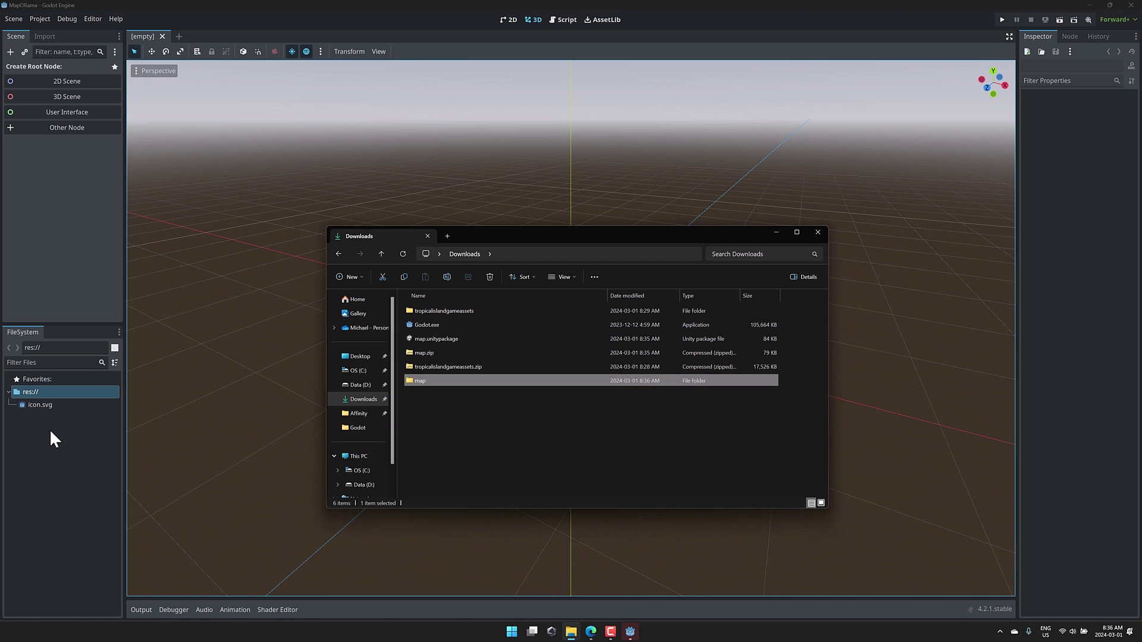
left_click(386, 484)
left_click(365, 382)
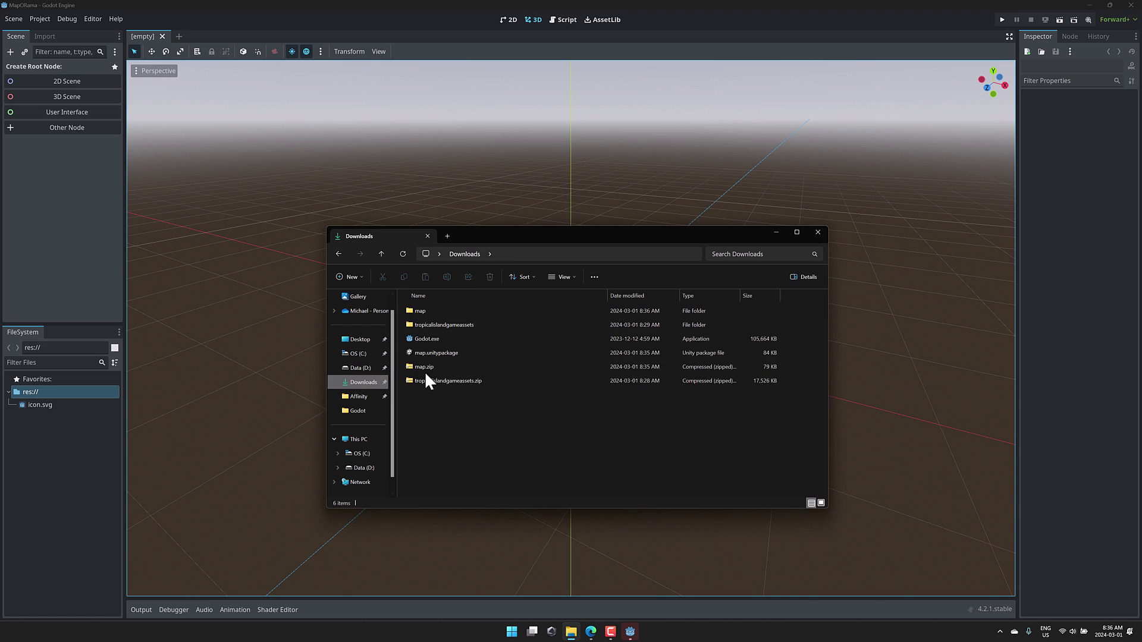
left_click(421, 310)
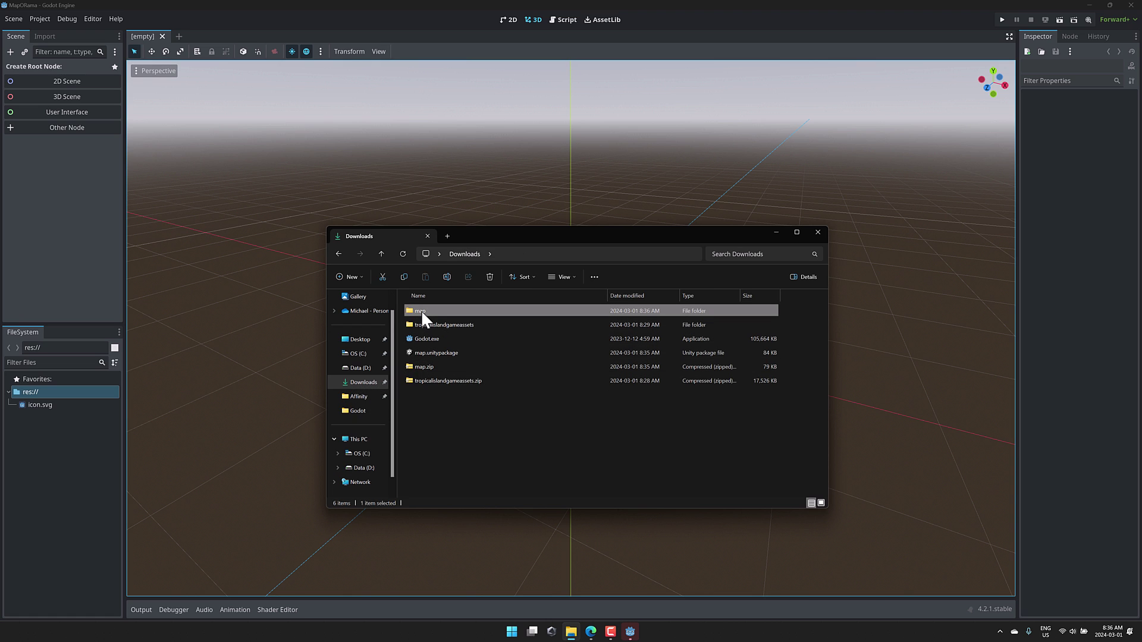
left_click_drag(66, 470, 66, 470)
Step: Expand res://map, open Blocks_6, Bridge_3 and Ground_4, and inspect tileset.png and tileset.tres
left_click(33, 405)
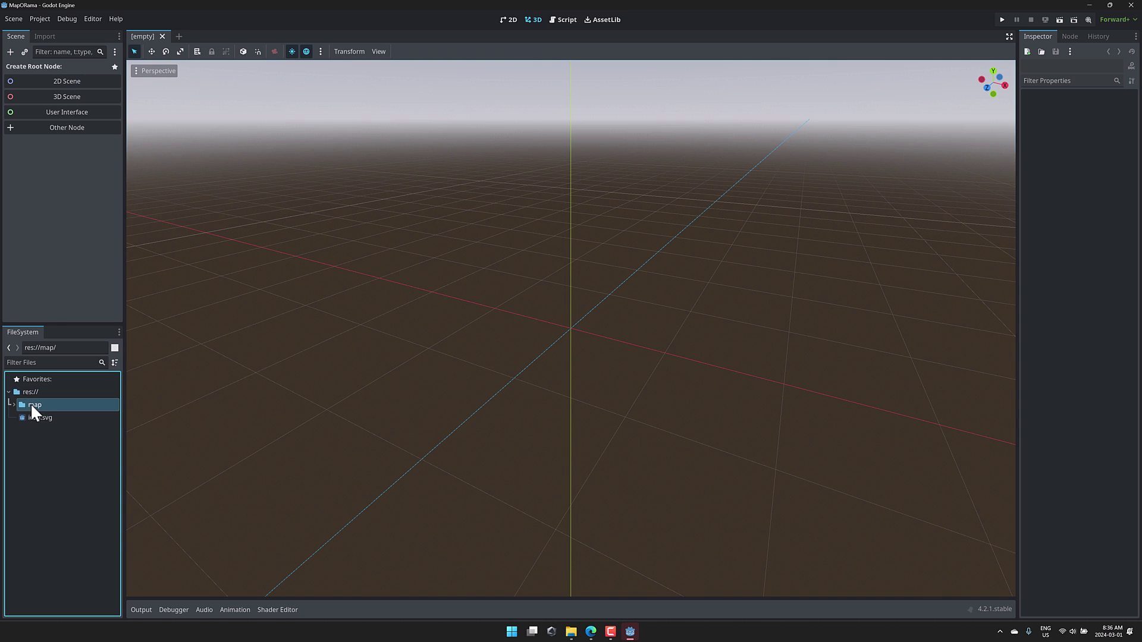
left_click(15, 405)
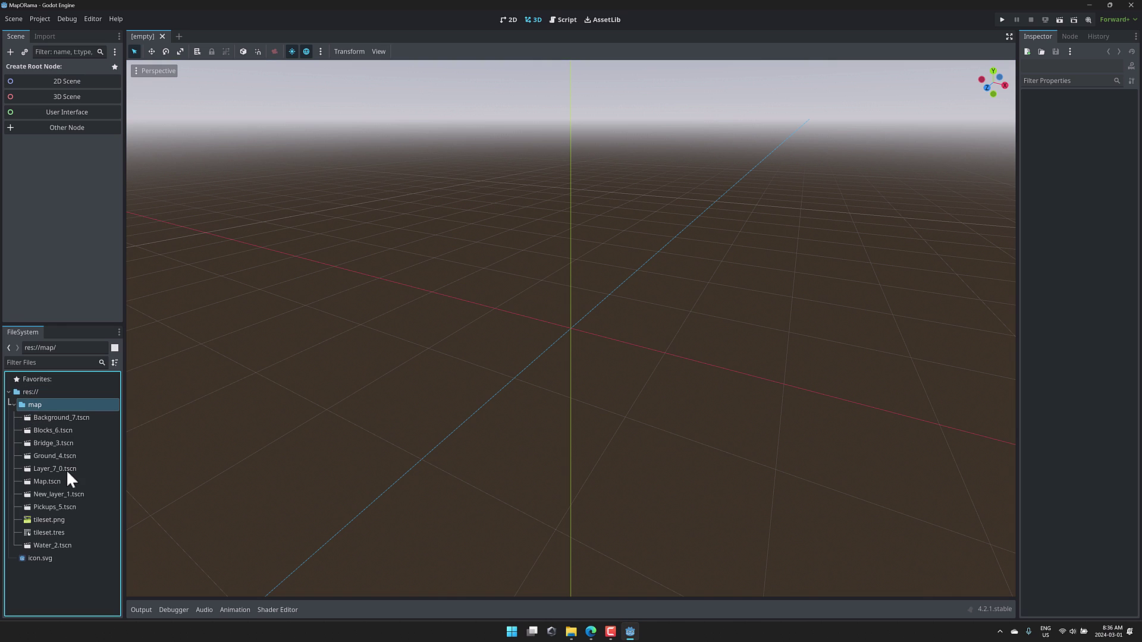
double_click(56, 429)
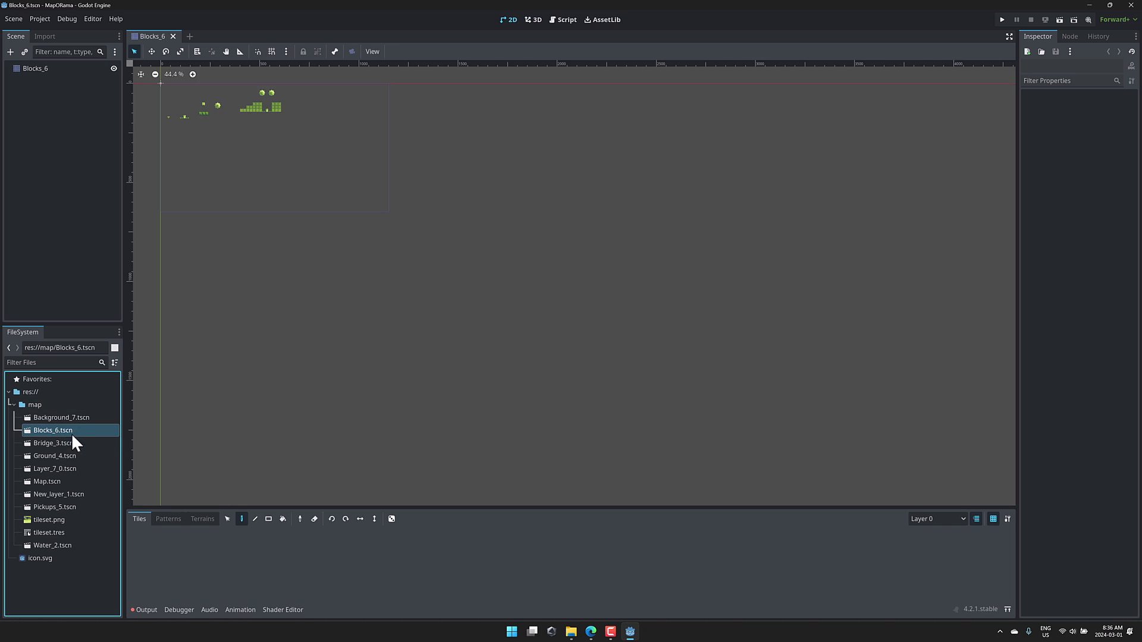
double_click(66, 443)
left_click(67, 455)
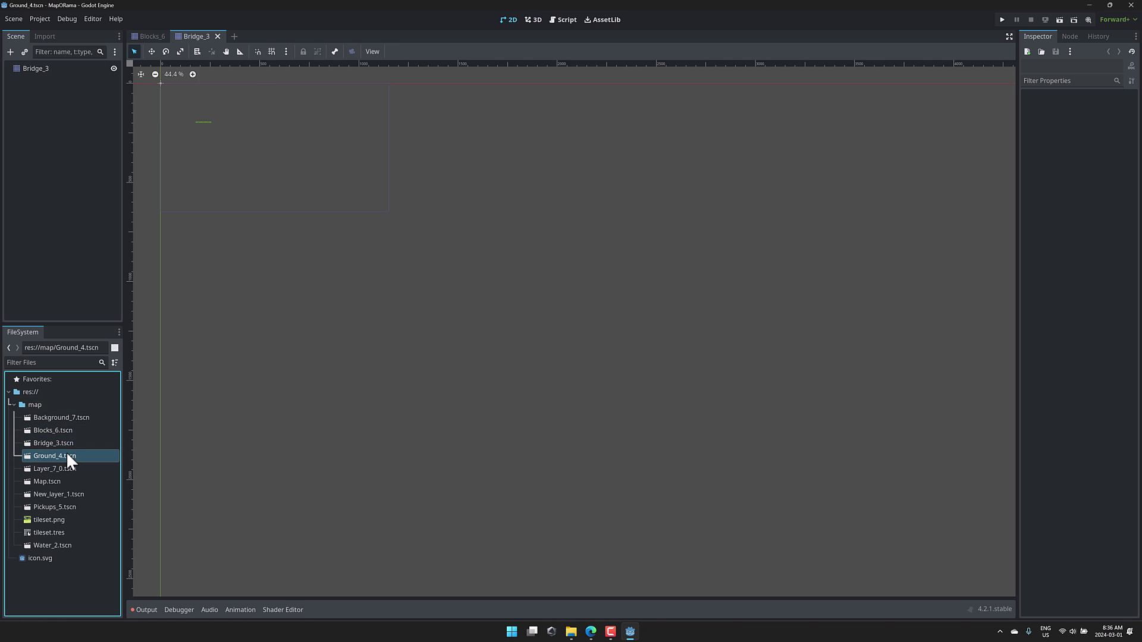
double_click(67, 455)
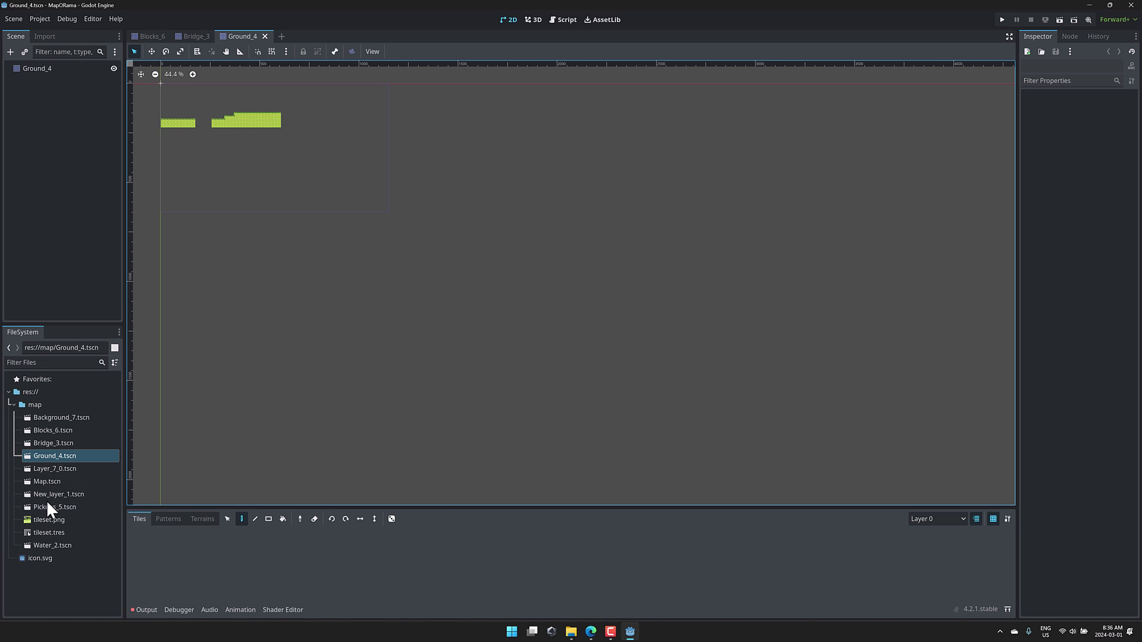
left_click(51, 520)
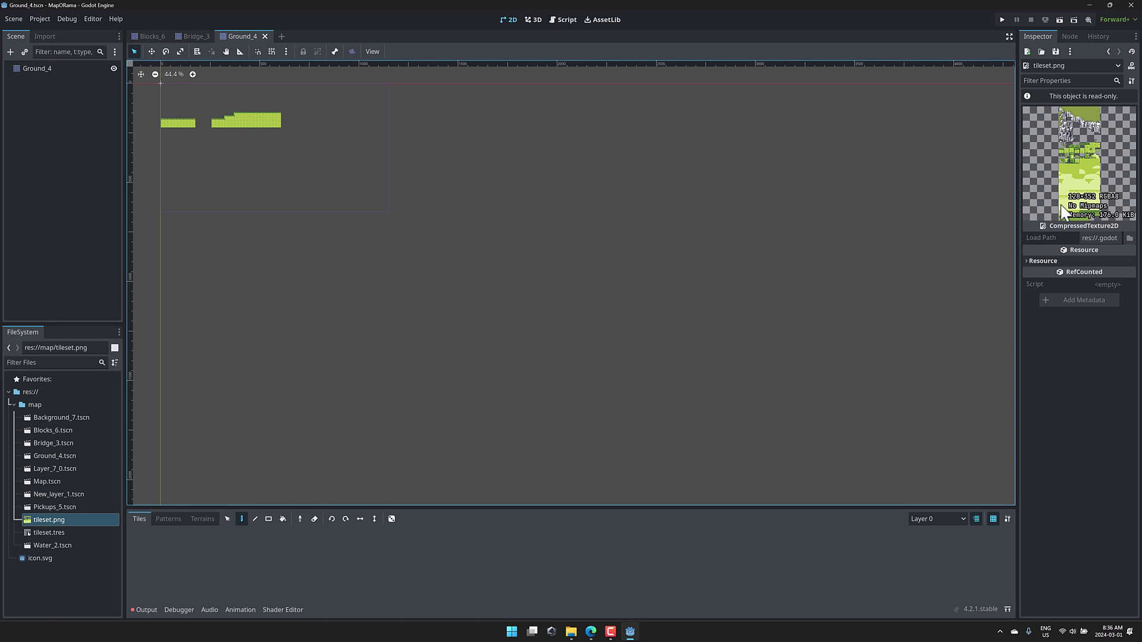
left_click(49, 528)
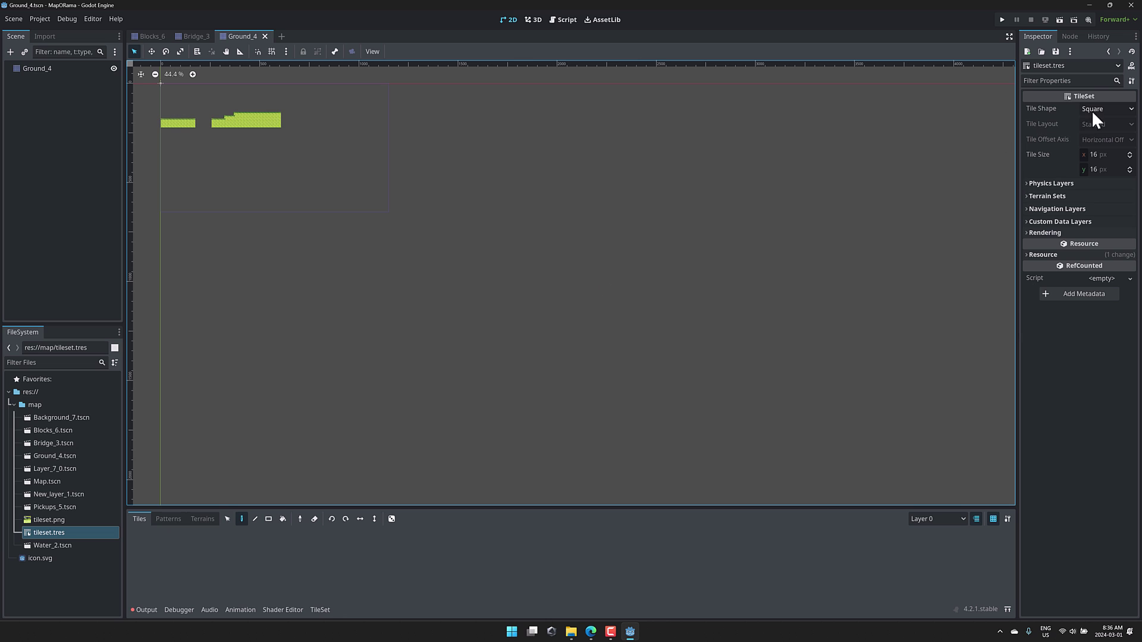
double_click(50, 482)
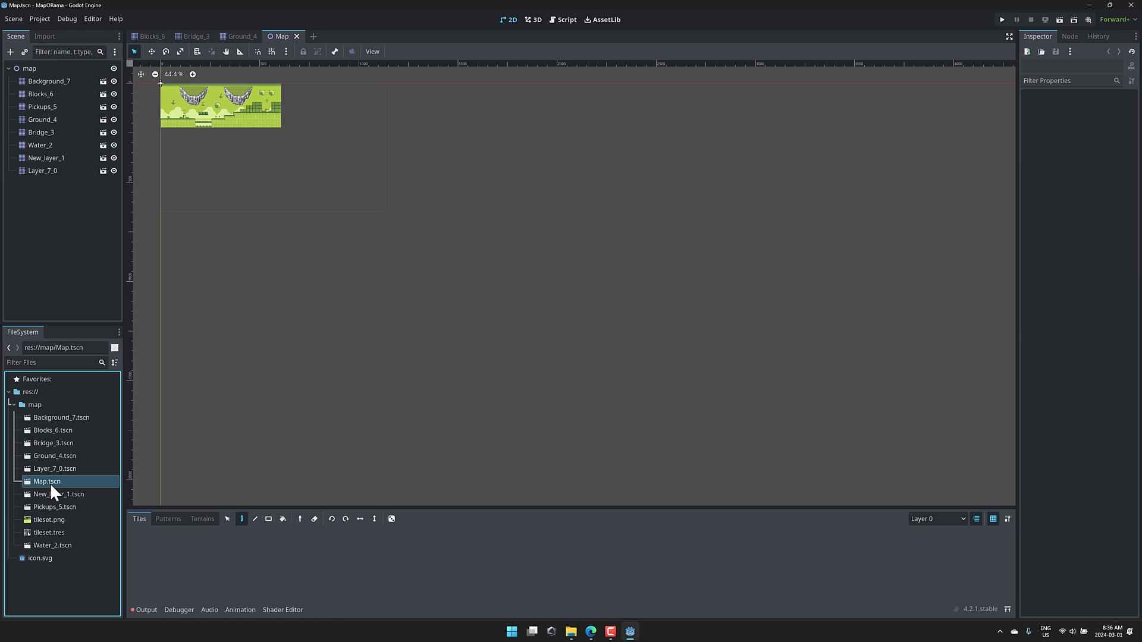
scroll(423, 363, "up", 3)
middle_click_drag(423, 362, 535, 400)
scroll(451, 298, "up", 1)
scroll(526, 371, "up", 3)
middle_click_drag(526, 362, 580, 448)
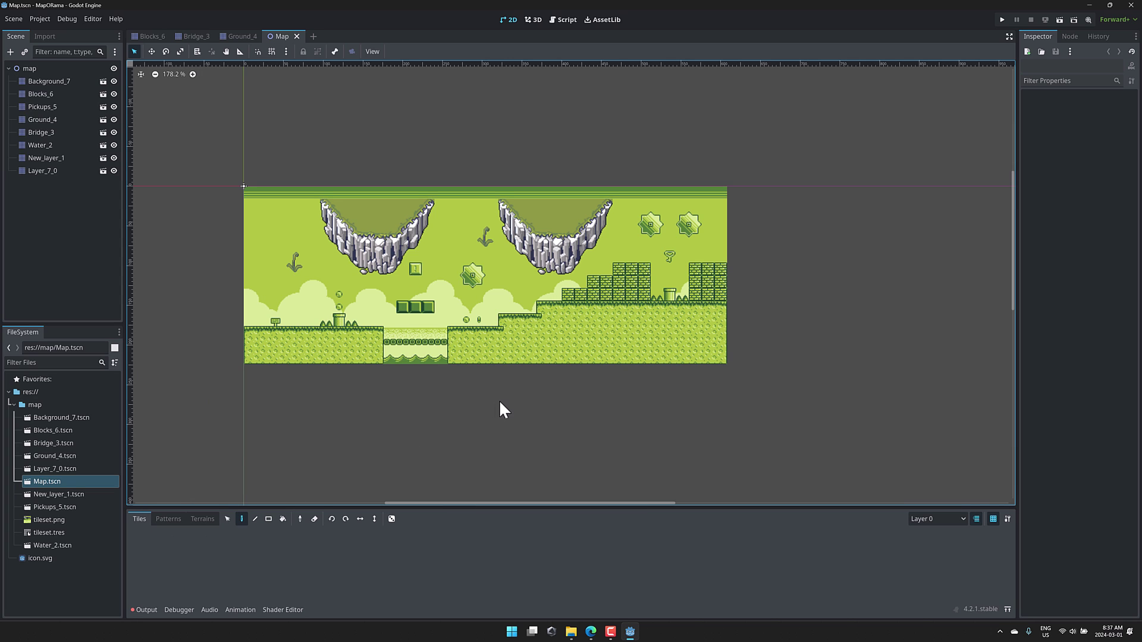
left_click(965, 519)
left_click(952, 532)
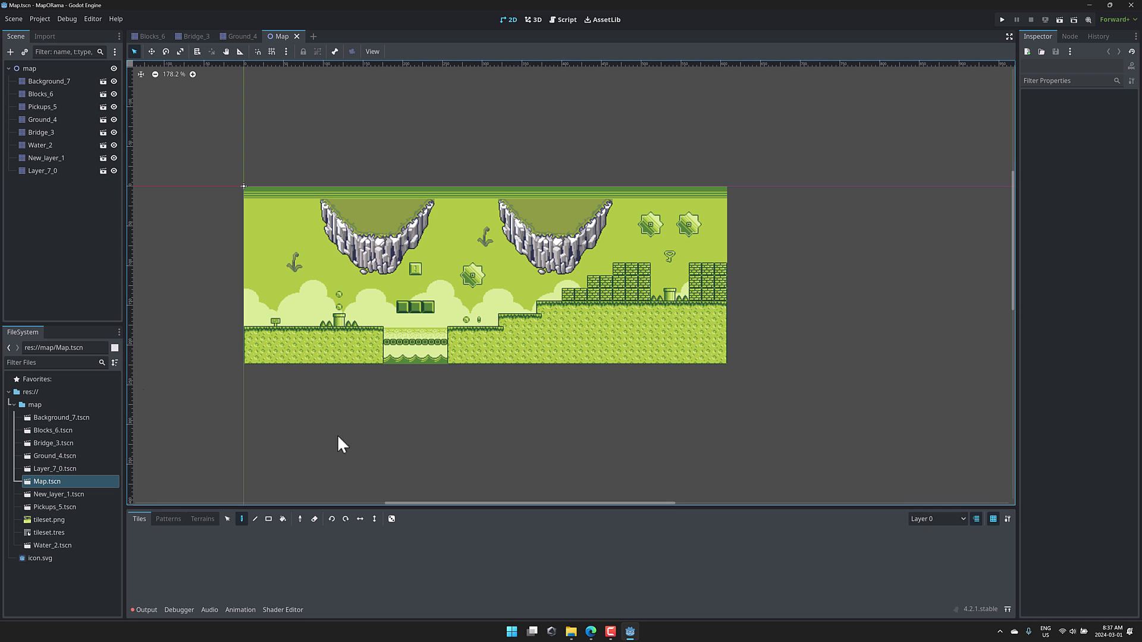
left_click(45, 85)
left_click(38, 106)
left_click(41, 131)
left_click(40, 145)
left_click(41, 121)
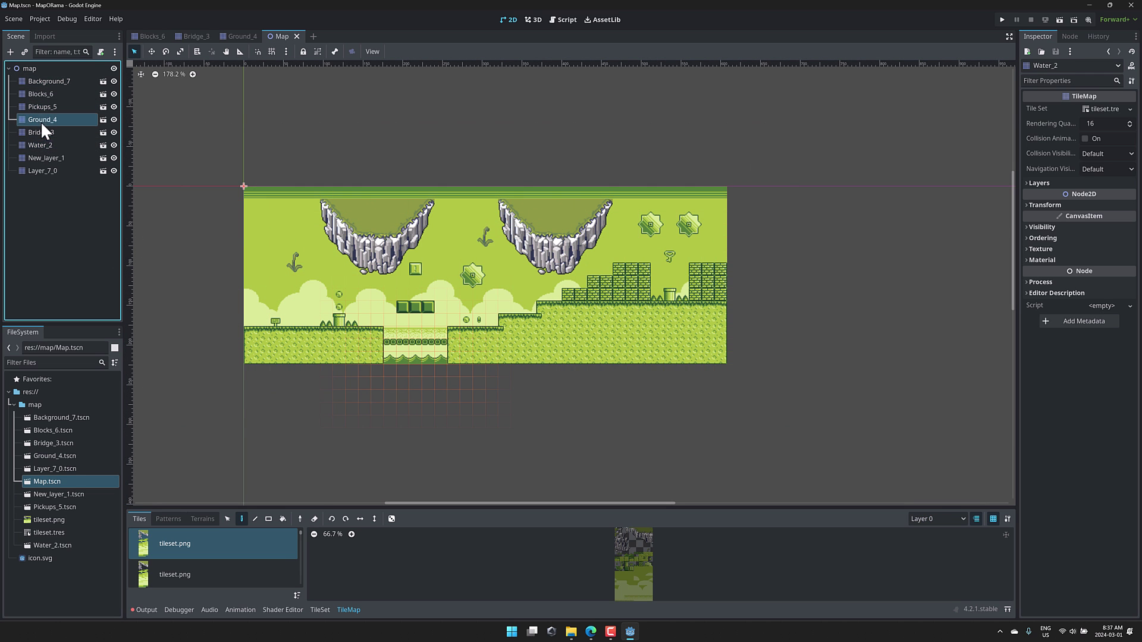
left_click(113, 120)
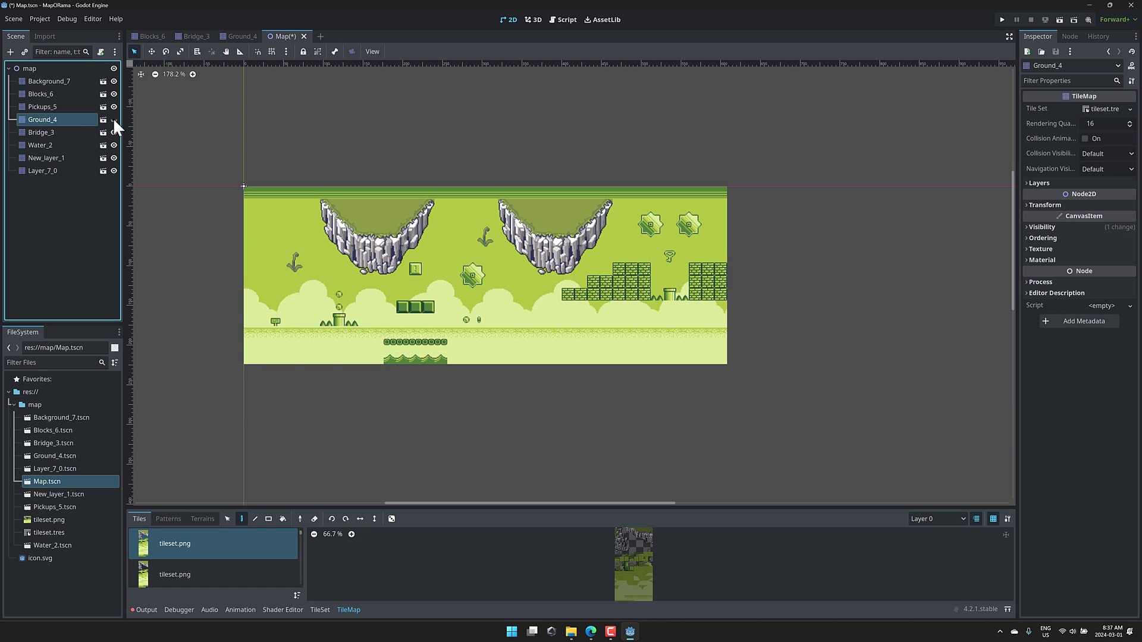
left_click(114, 120)
left_click(114, 120)
left_click(114, 120)
left_click(113, 120)
left_click(114, 119)
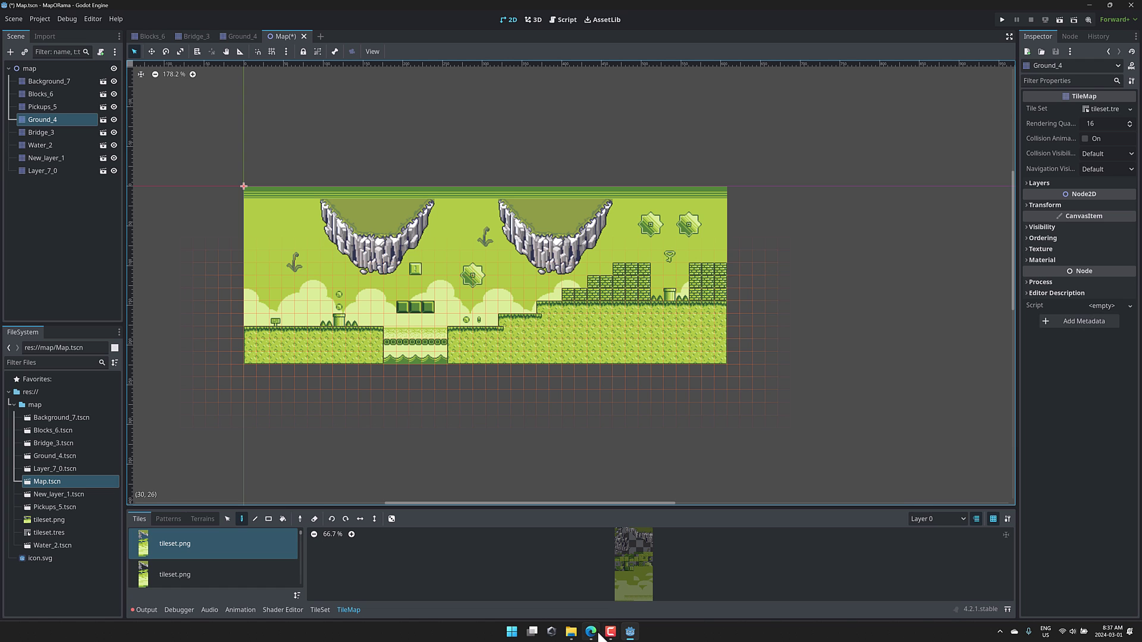
Step: Bring up the Downloads window, clear the map folder selection, and return to Godot
left_click(571, 631)
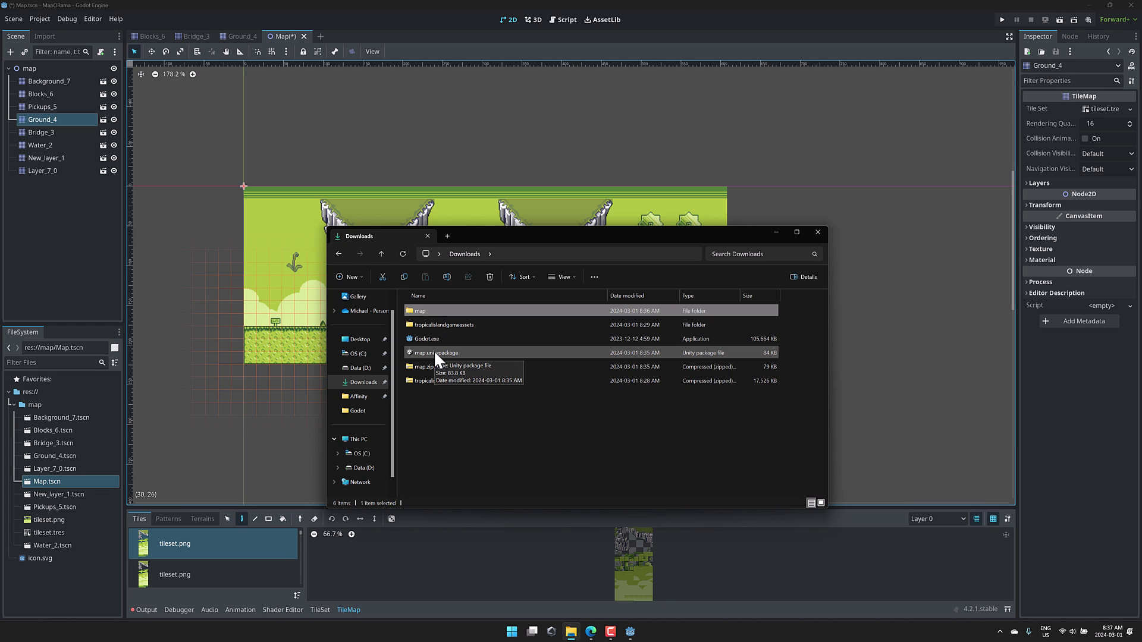
left_click(505, 447)
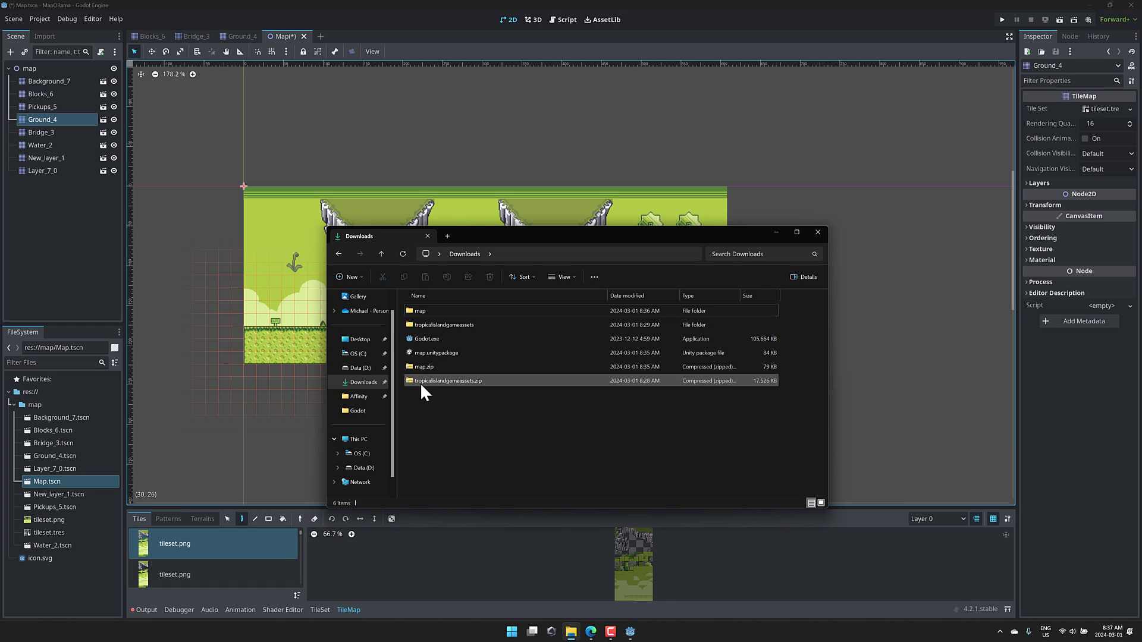
left_click(892, 189)
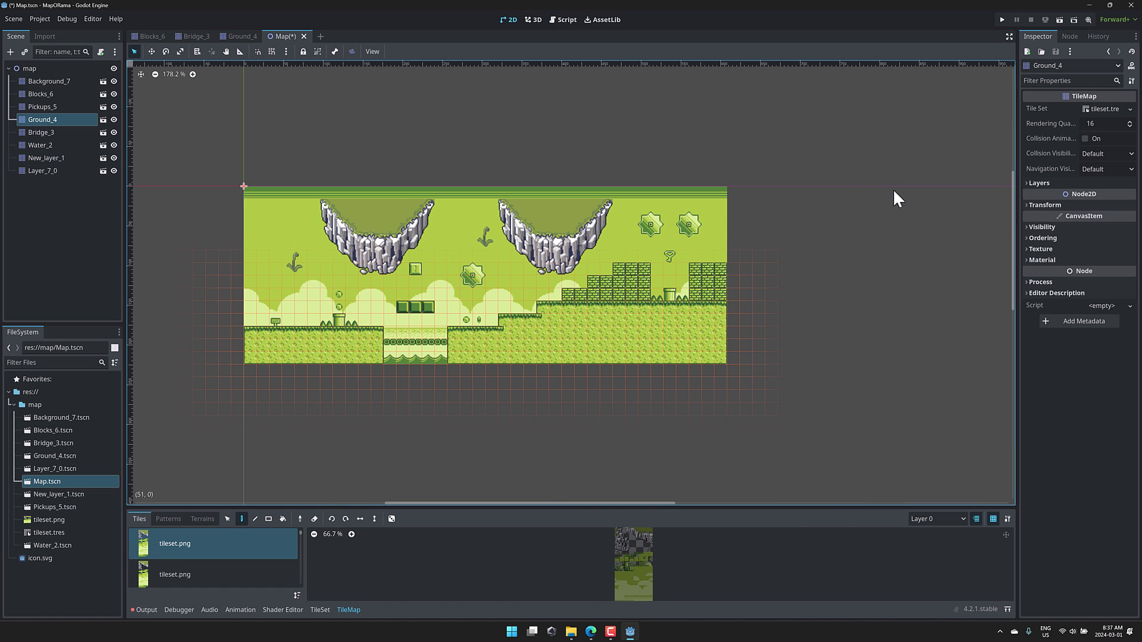
Step: Show the Sprite Fusion homepage and scroll down to its Auto-tiling and Collisions features
left_click(591, 633)
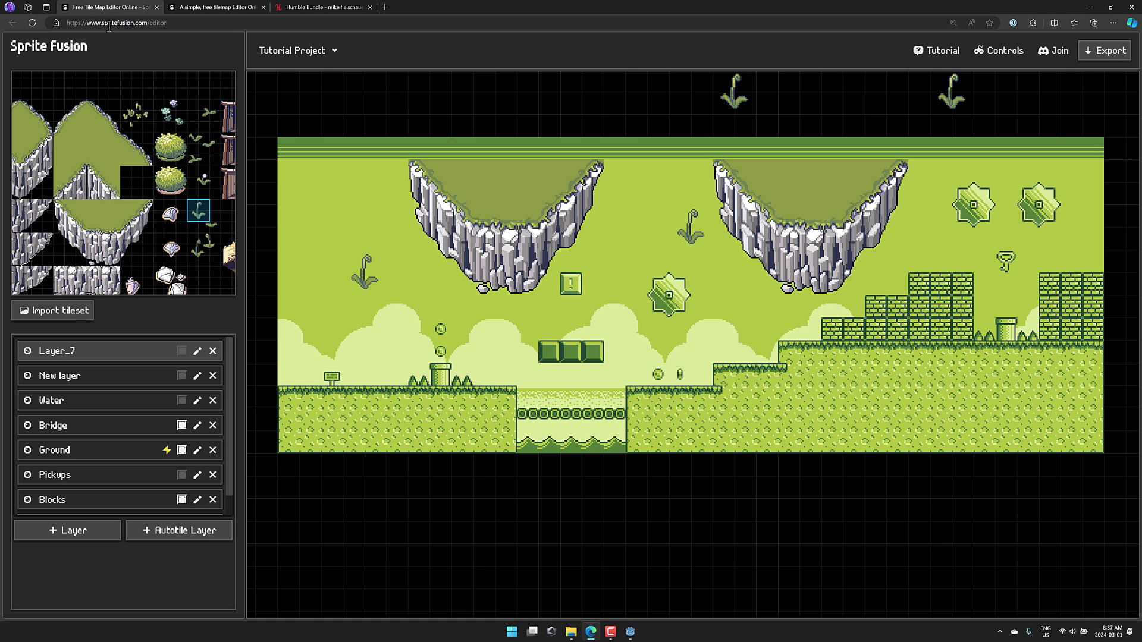
left_click(190, 7)
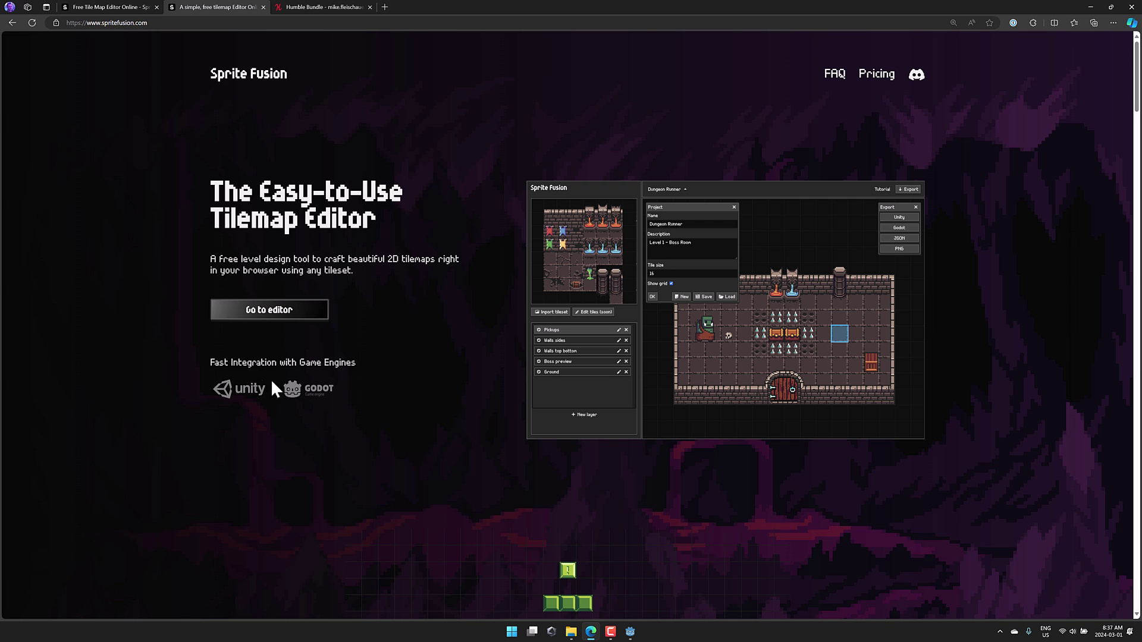
scroll(429, 379, "down", 9)
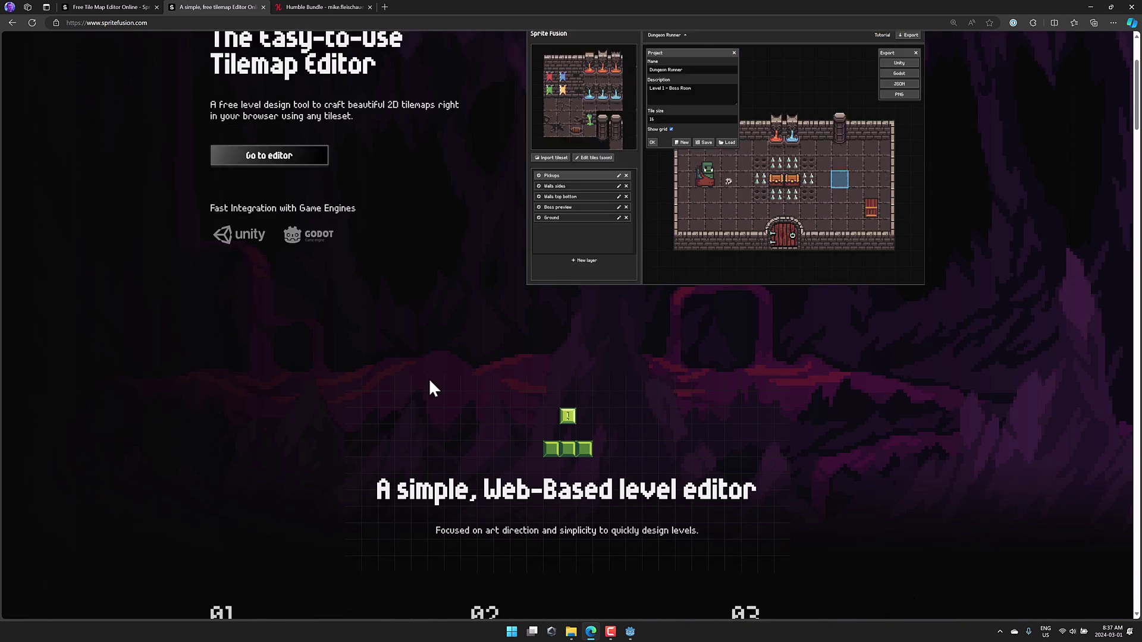
scroll(430, 381, "down", 3)
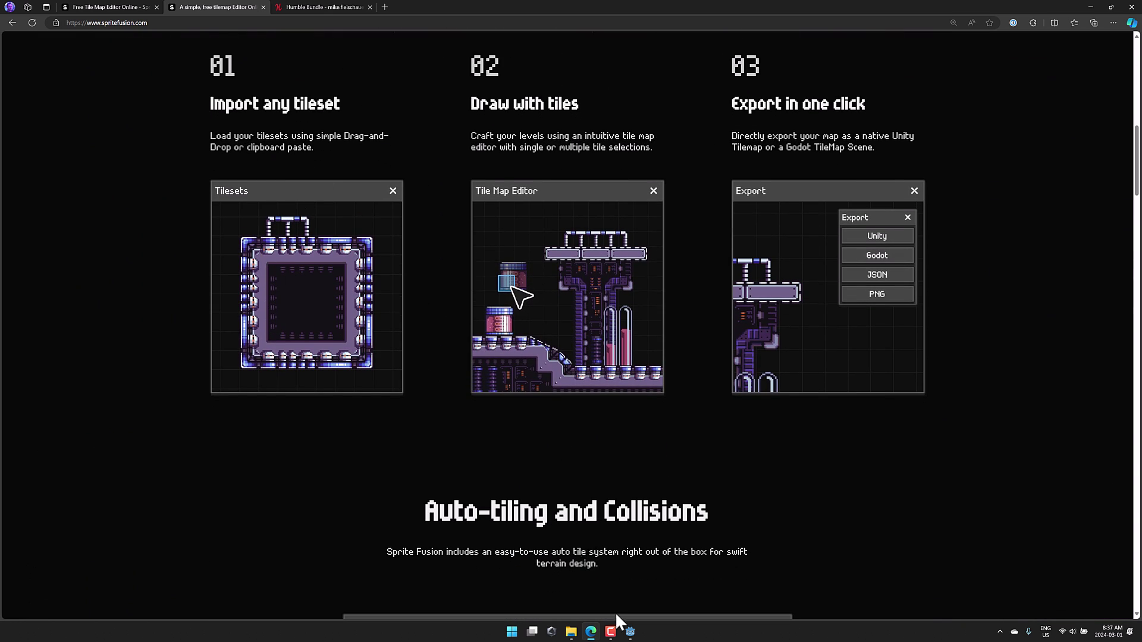
mouse_move(628, 635)
Step: Back in the level editor, import a boat image from the Boats folder as a tileset
left_click(122, 6)
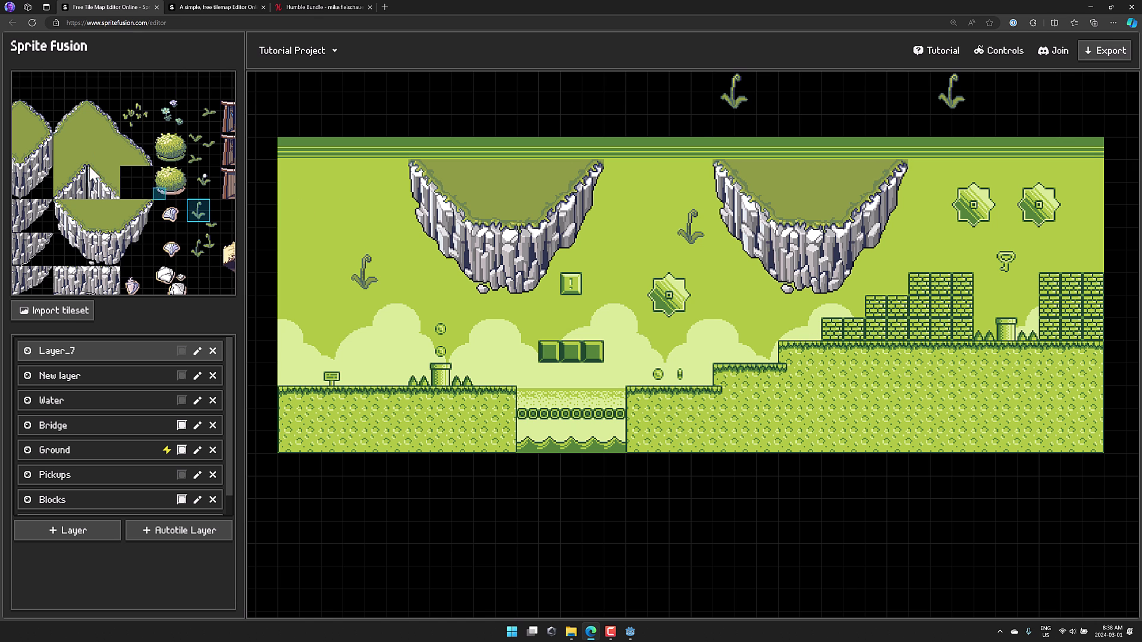
scroll(159, 213, "down", 5)
middle_click_drag(148, 237, 103, 187)
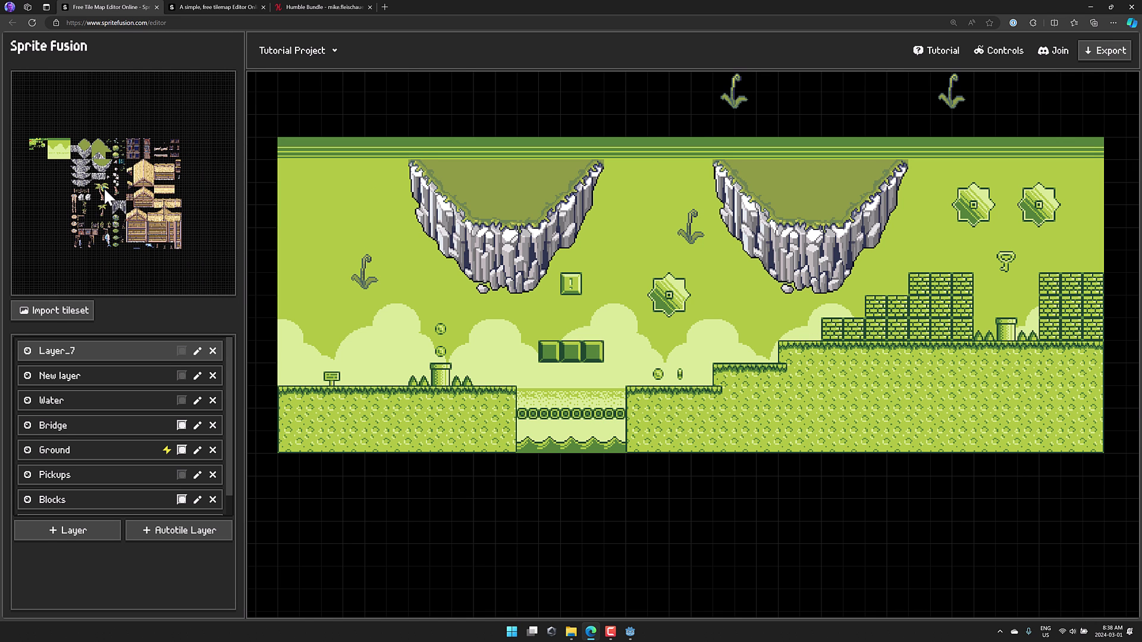
left_click(83, 308)
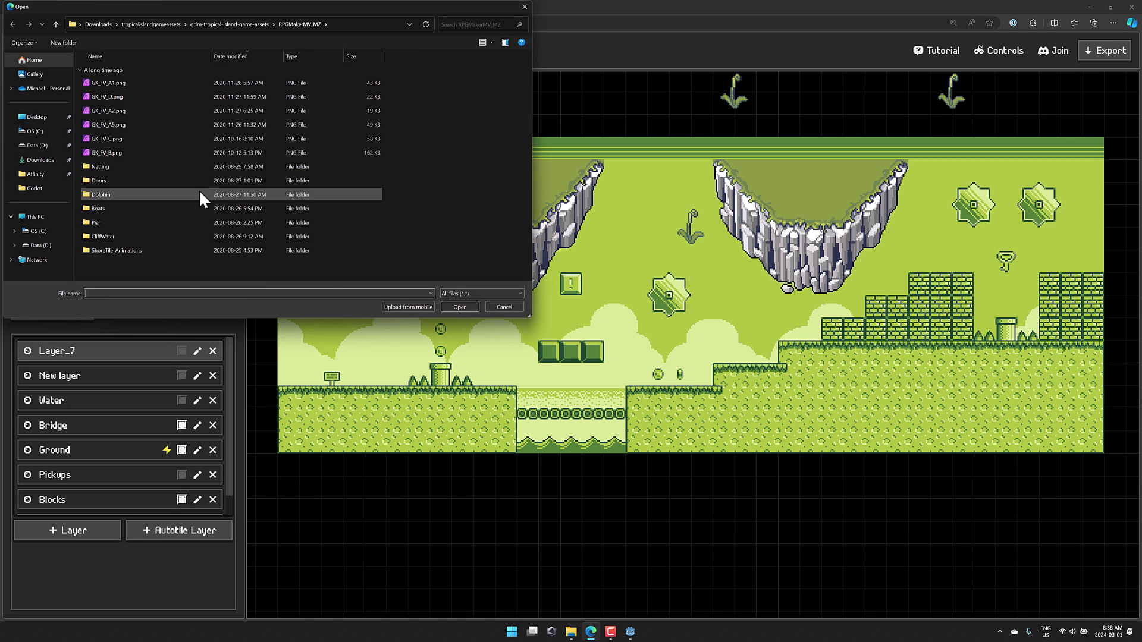
double_click(106, 209)
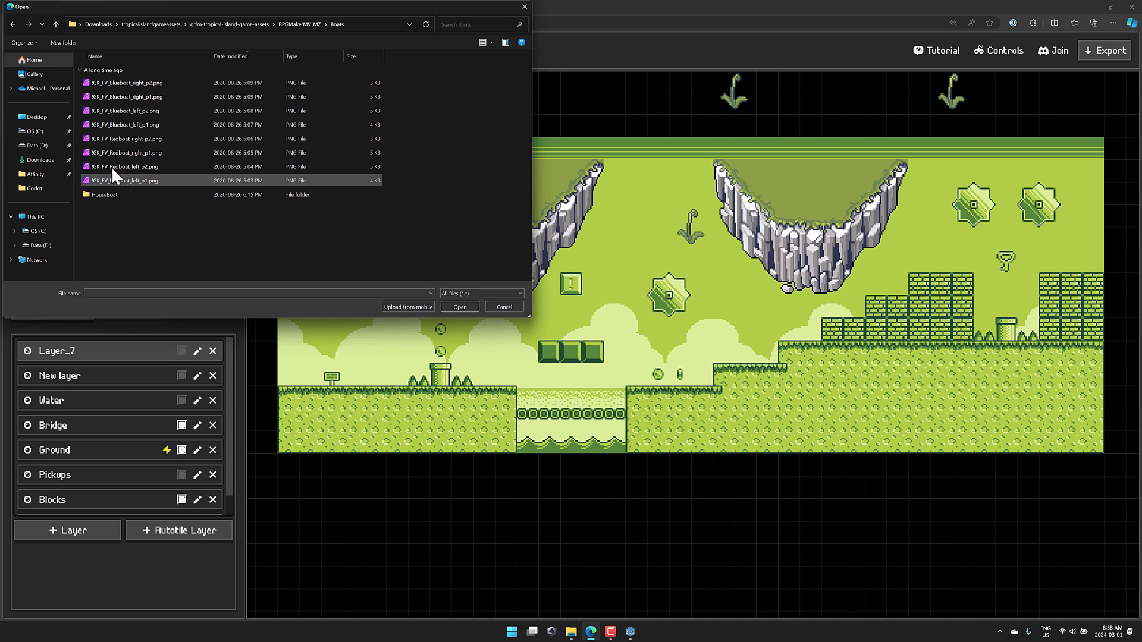
double_click(122, 114)
scroll(208, 206, "up", 3)
middle_click_drag(186, 212, 38, 267)
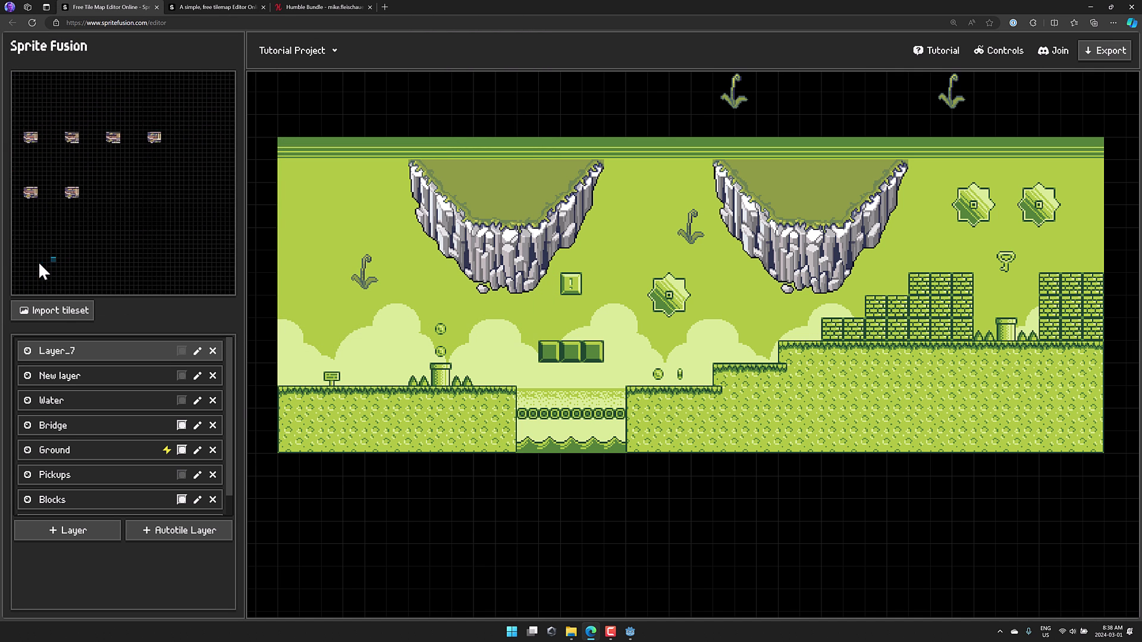
Step: Import CliffMiddle3.aseprite from the CliffWater folder as a tileset
left_click(57, 312)
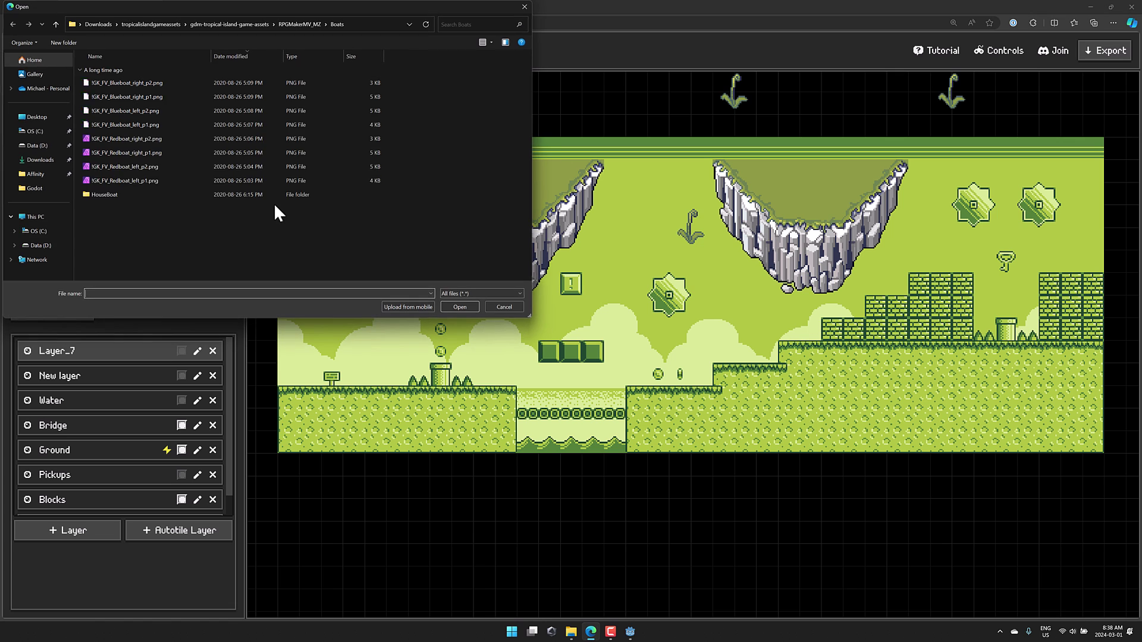
left_click(300, 24)
double_click(102, 235)
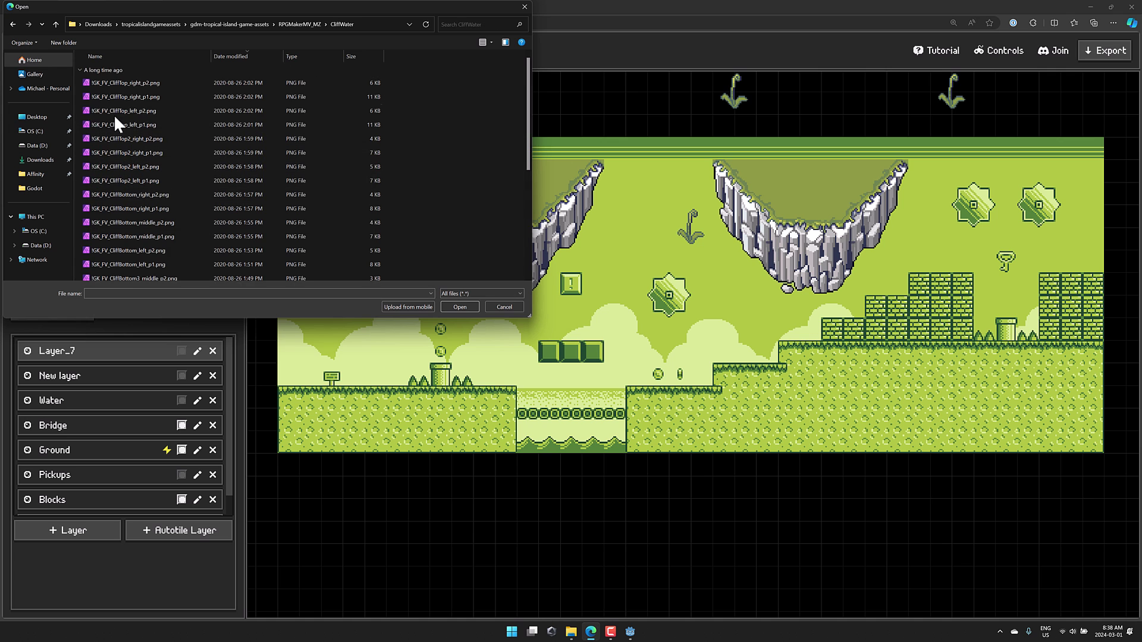
scroll(109, 180, "down", 5)
double_click(109, 188)
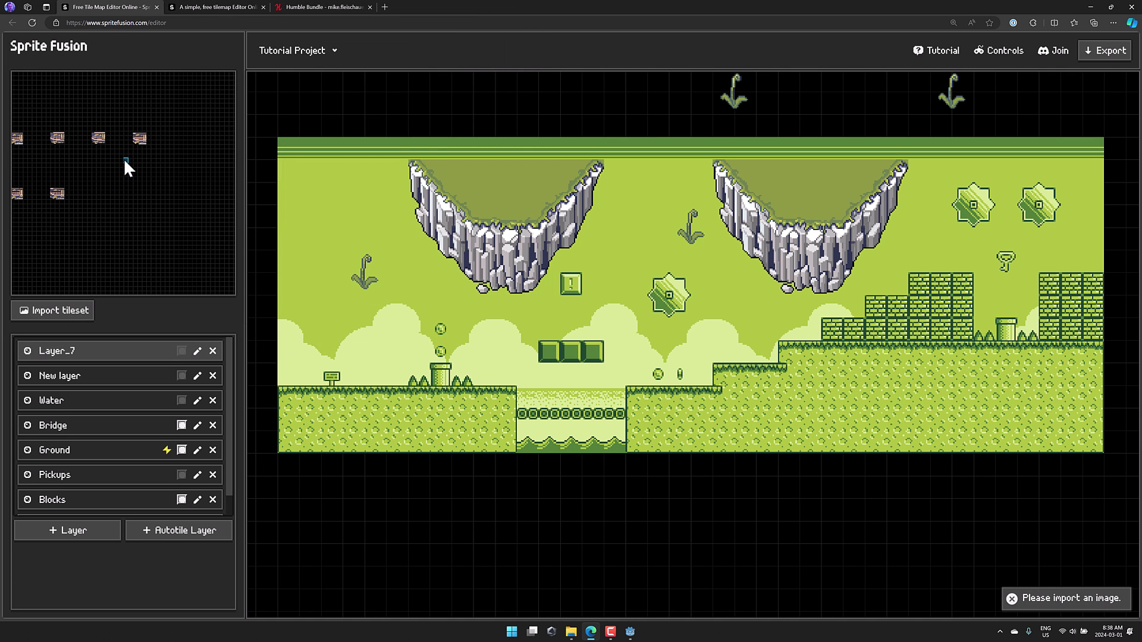
middle_click_drag(176, 226, 206, 237)
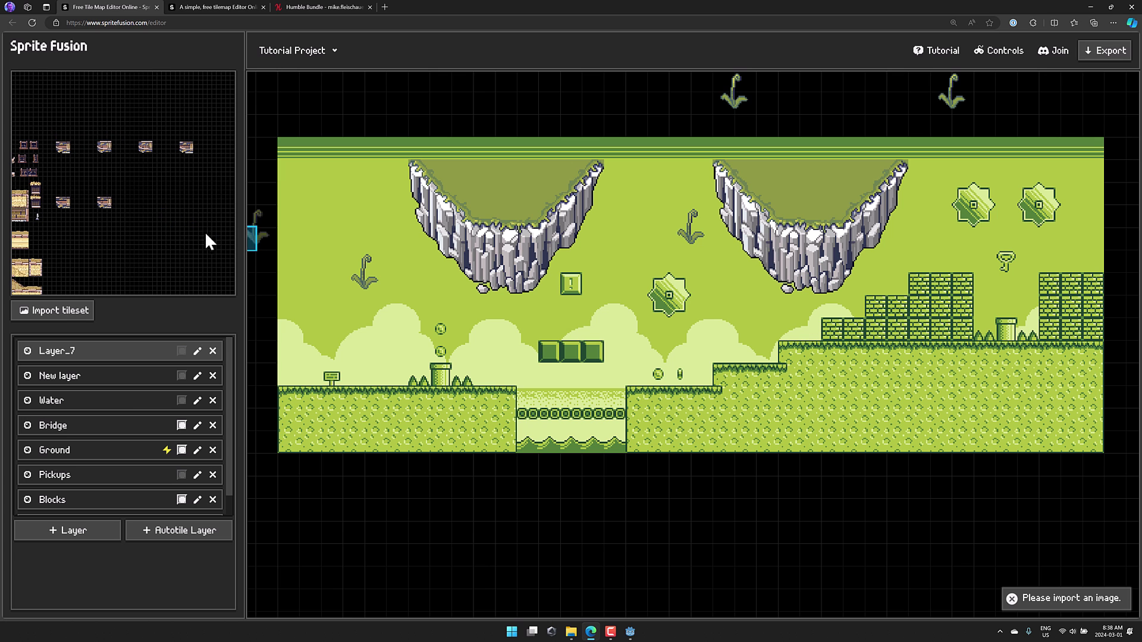
Step: Import GK_FV_D.png from the RPGMakerMV_MZ folder as a tileset
left_click(71, 312)
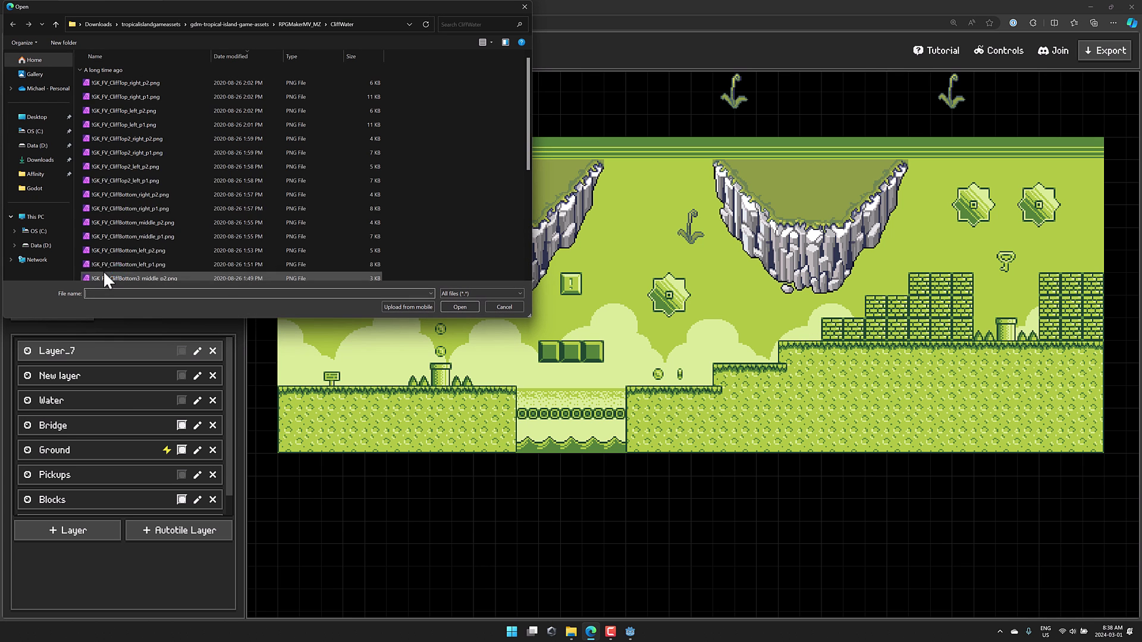
left_click(219, 24)
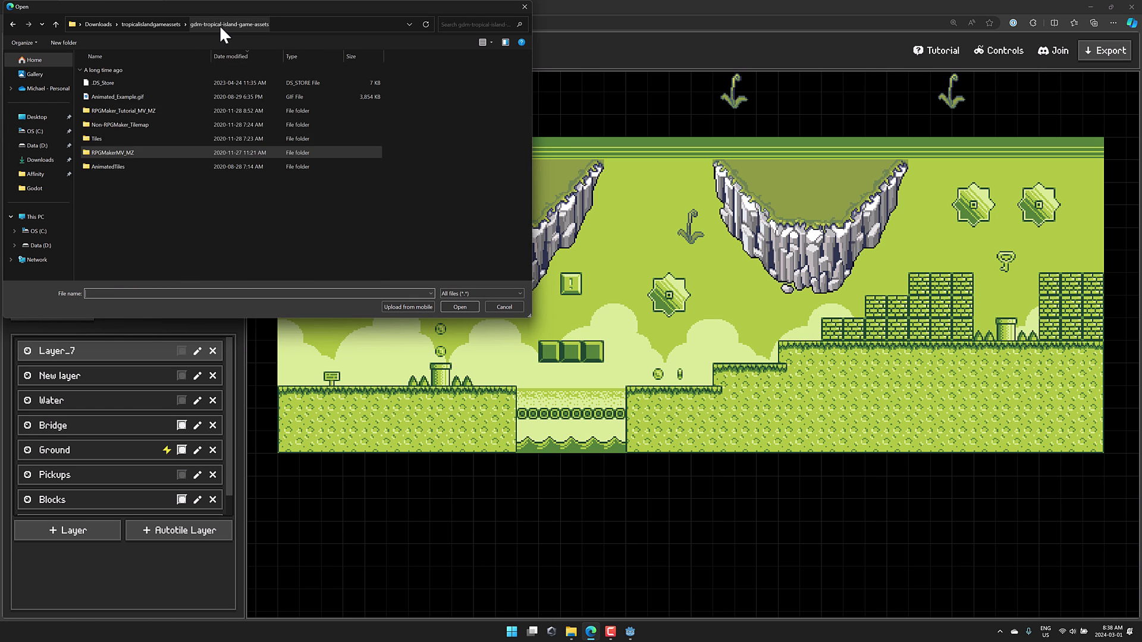
double_click(106, 150)
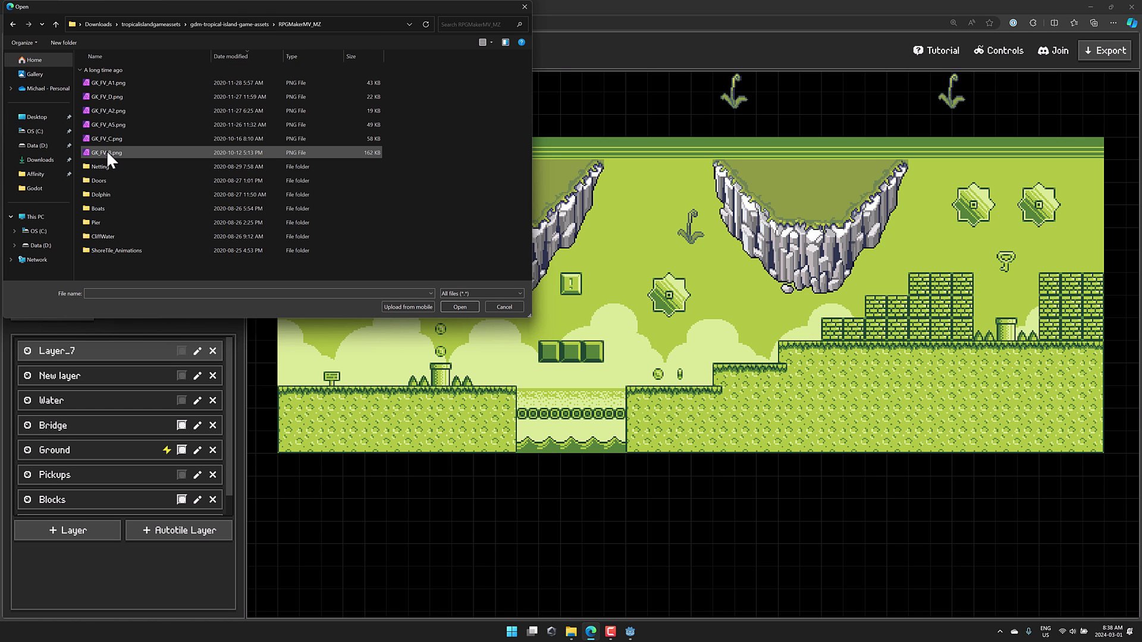
left_click(114, 100)
double_click(114, 100)
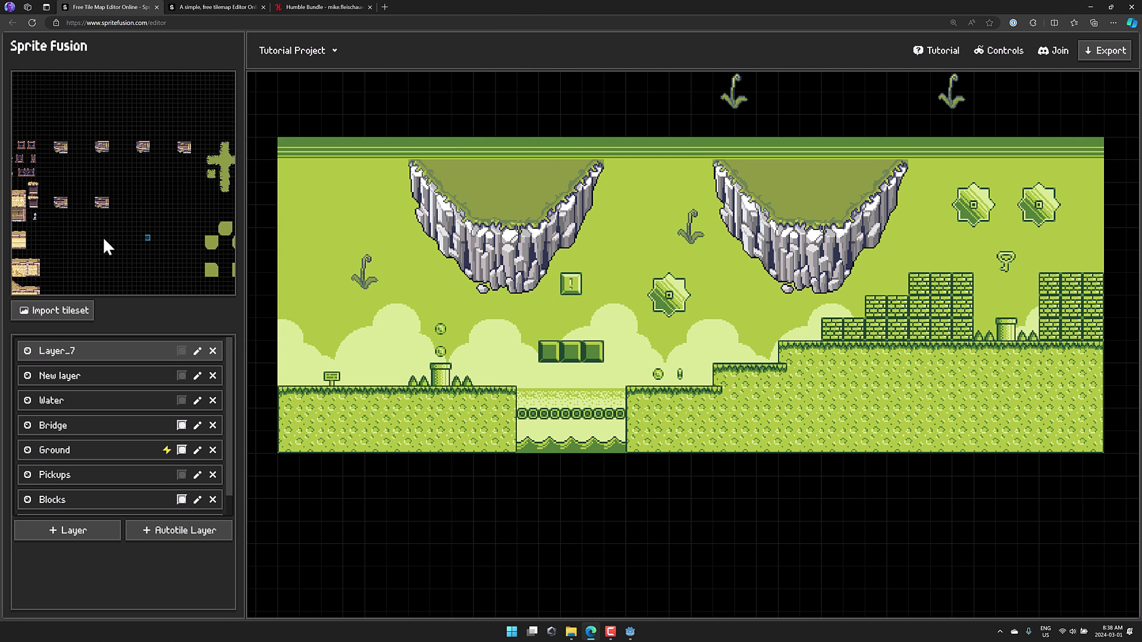
scroll(103, 236, "up", 3)
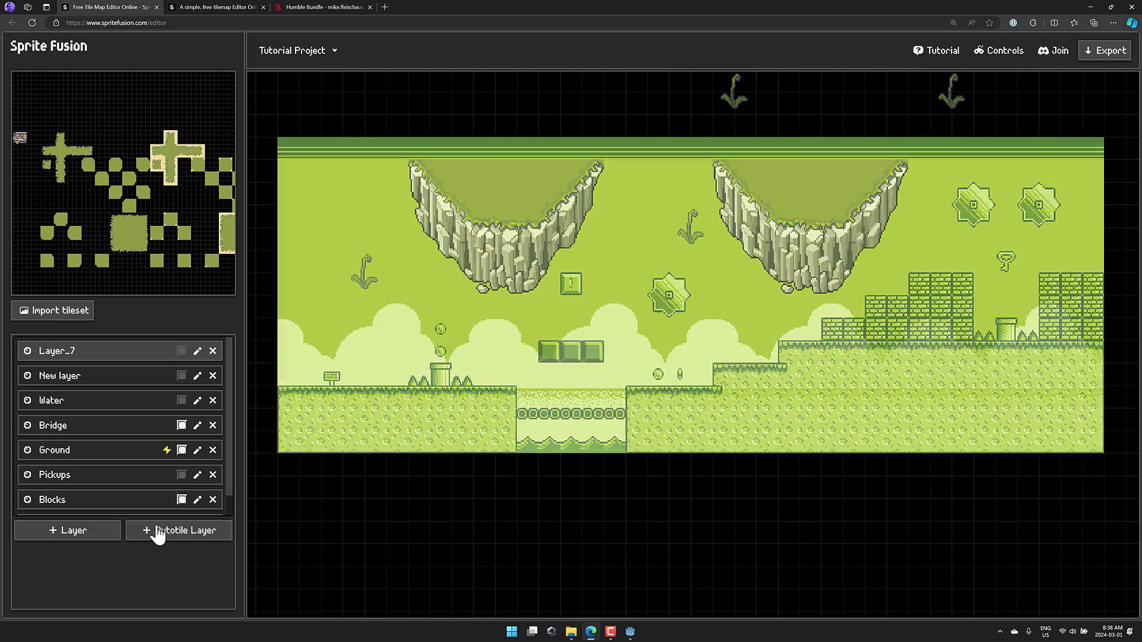
Step: Add autotile layer Layer_8 and set its default tile in the rules window
left_click(163, 531)
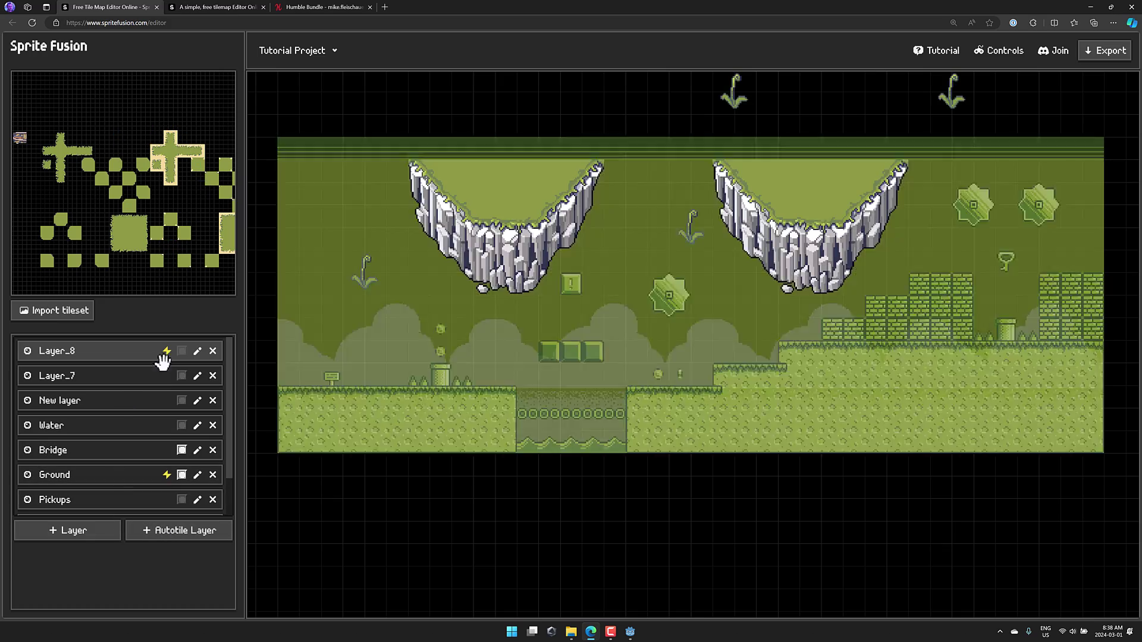
left_click(167, 351)
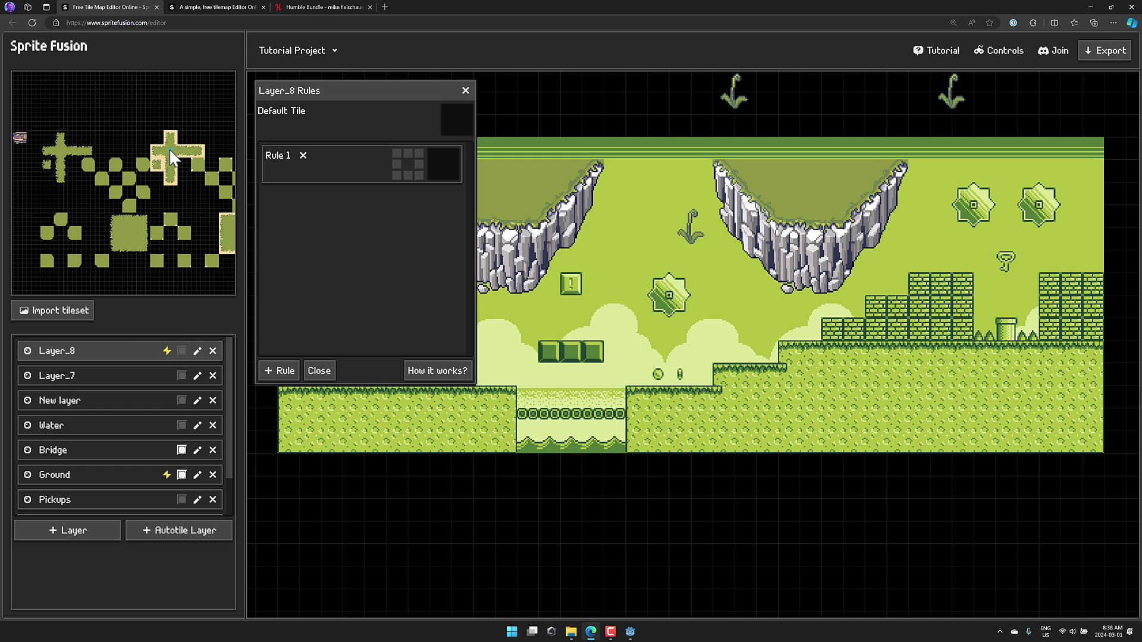
left_click(453, 124)
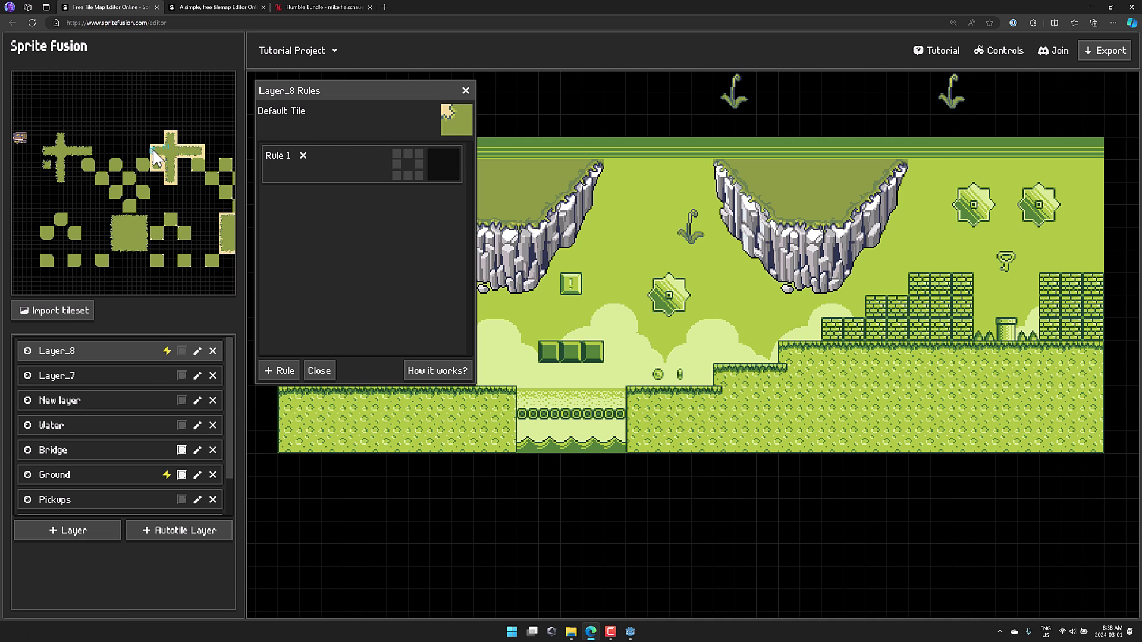
Step: Add Rule 1 with a top-left neighbour and Rule 2 with a bottom-left neighbour, each assigned an output tile
left_click(397, 154)
left_click_drag(161, 145, 437, 159)
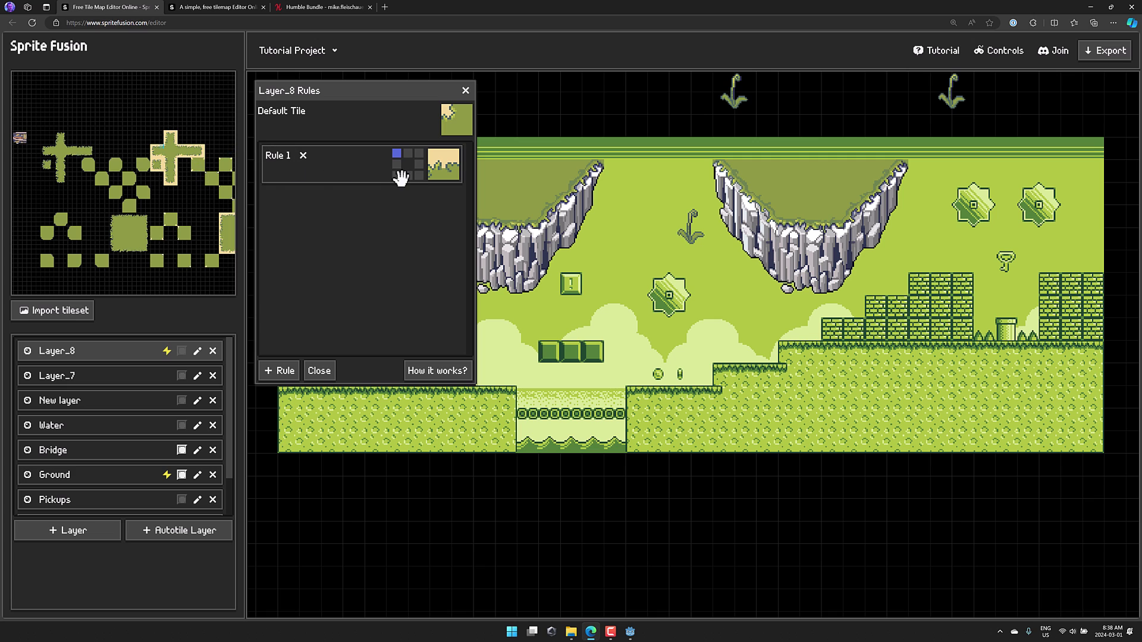
left_click(281, 371)
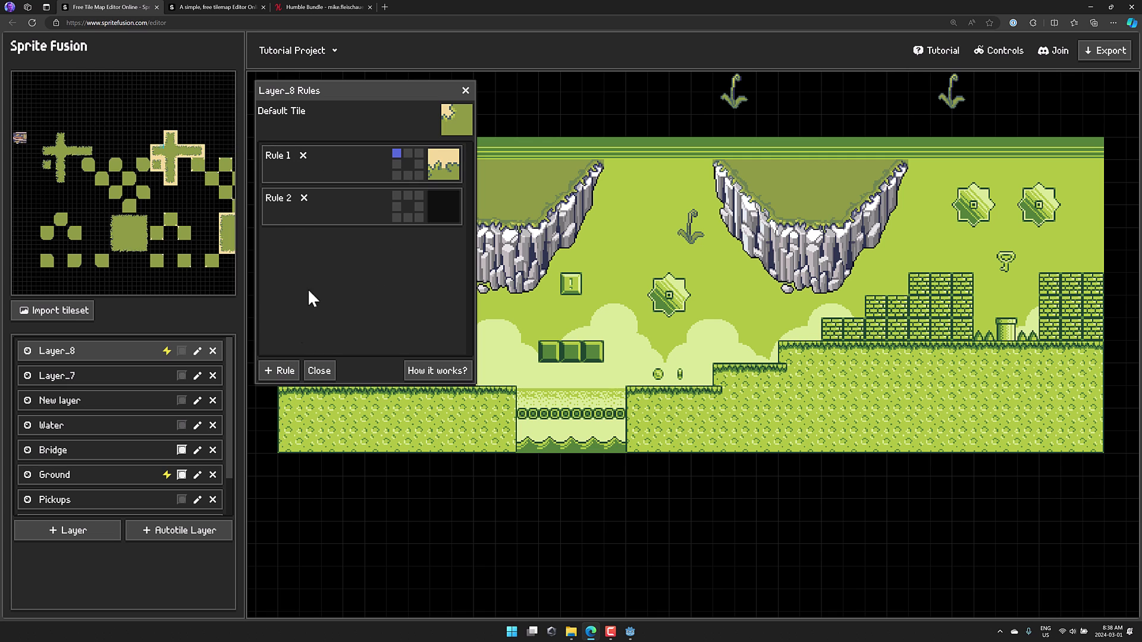
left_click(398, 217)
left_click(443, 214)
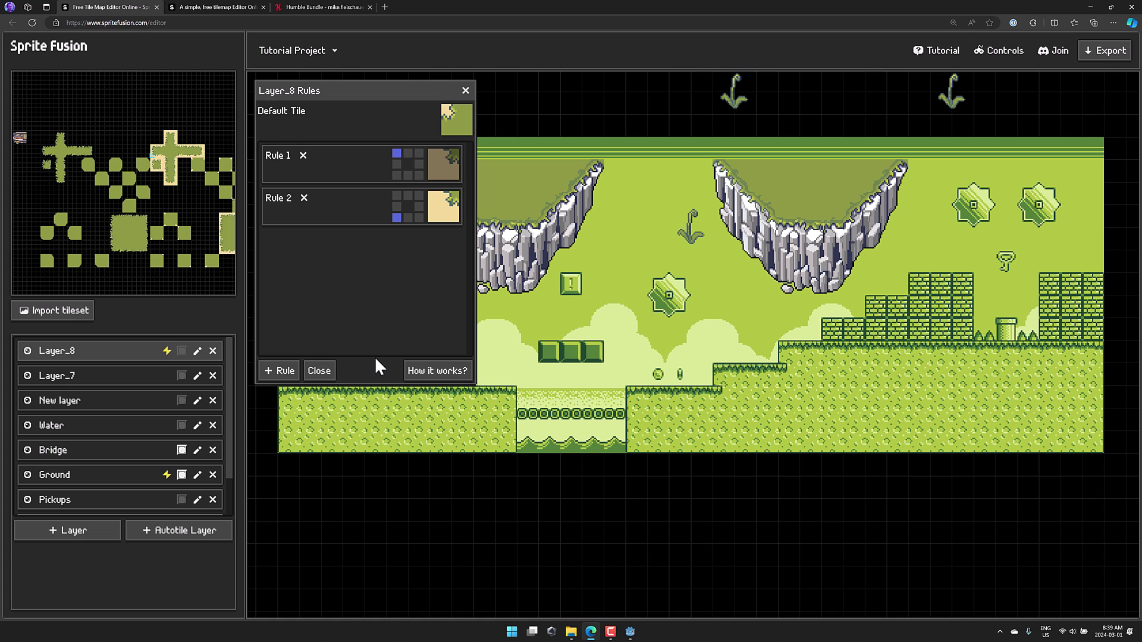
Step: Close the Layer_8 Rules dialog to return to the full map
left_click(466, 91)
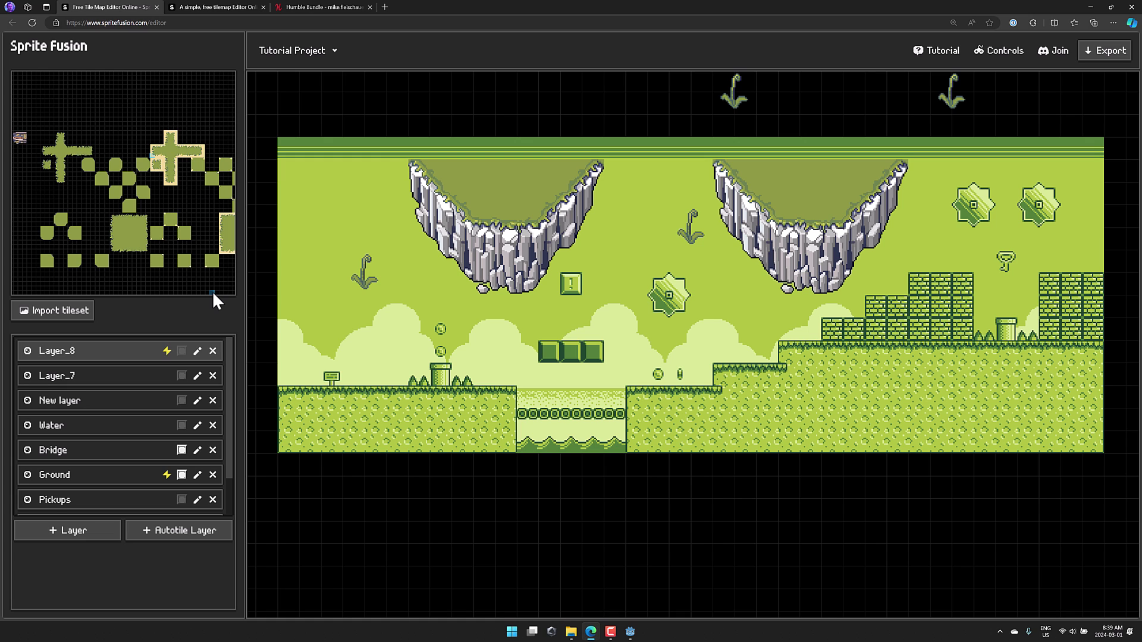
left_click(1113, 53)
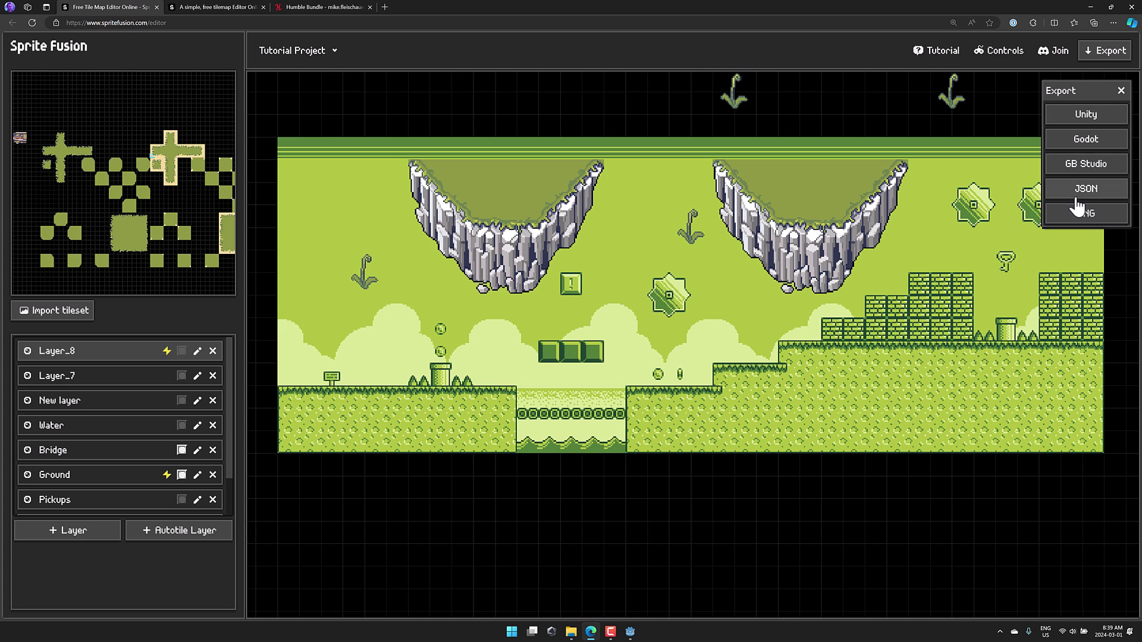
left_click(1121, 90)
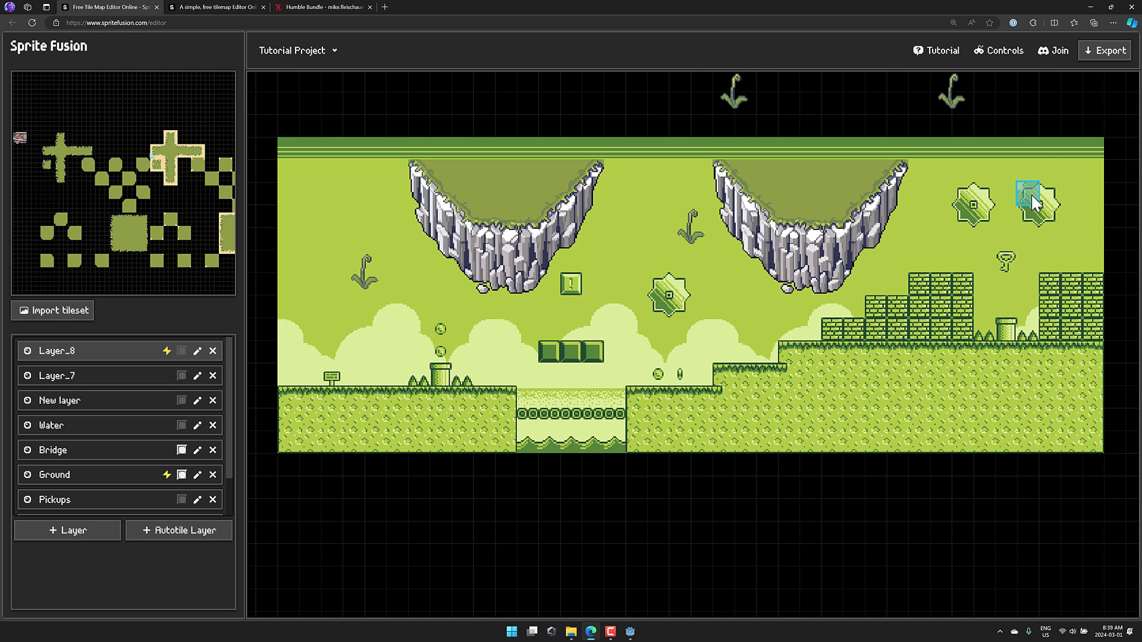